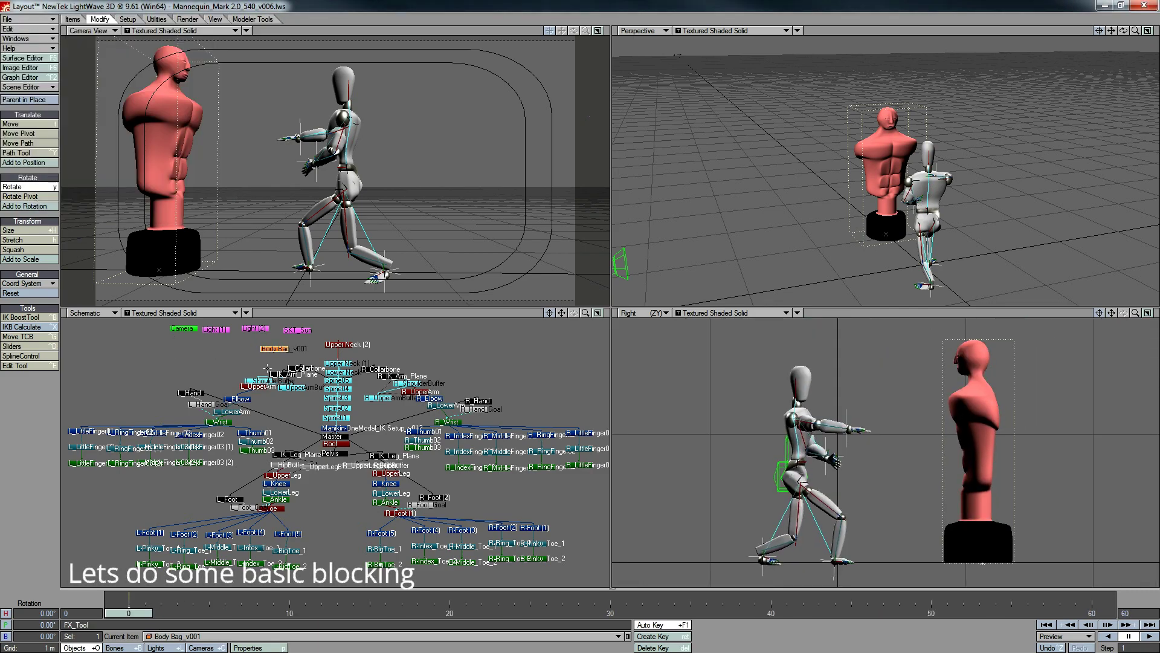
At frame 0, pull the mannequin's R_Hand control back toward the body and rotate R_IK_Arm_Plane
key(shift+b)
key(t)
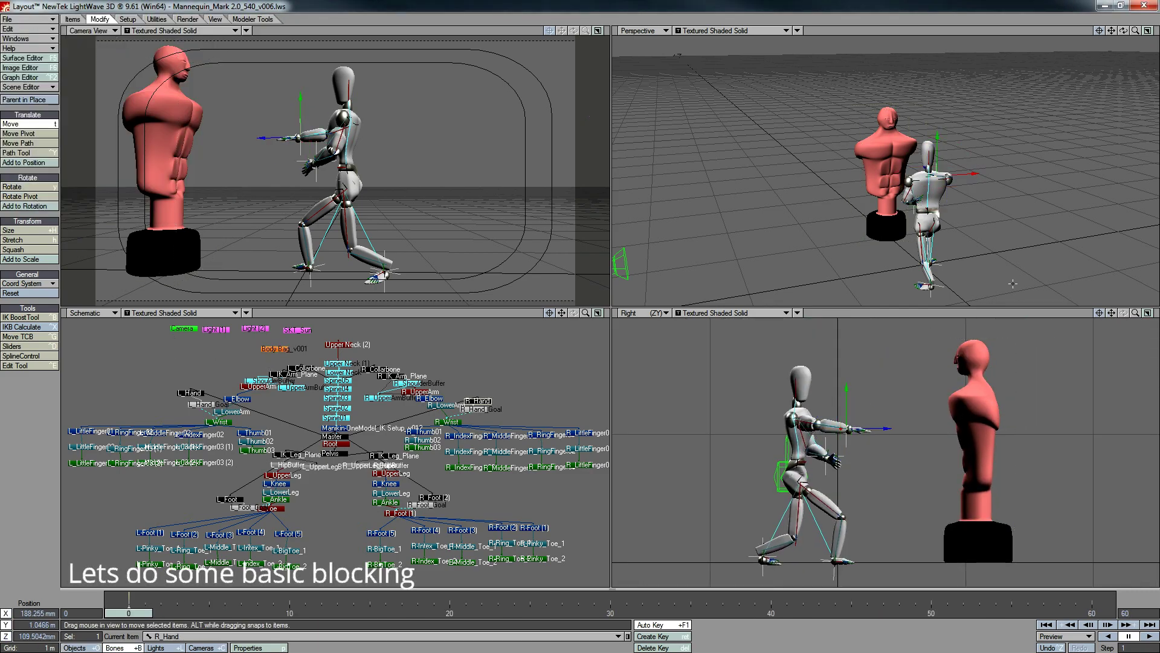
drag(846, 432, 822, 433)
key(y)
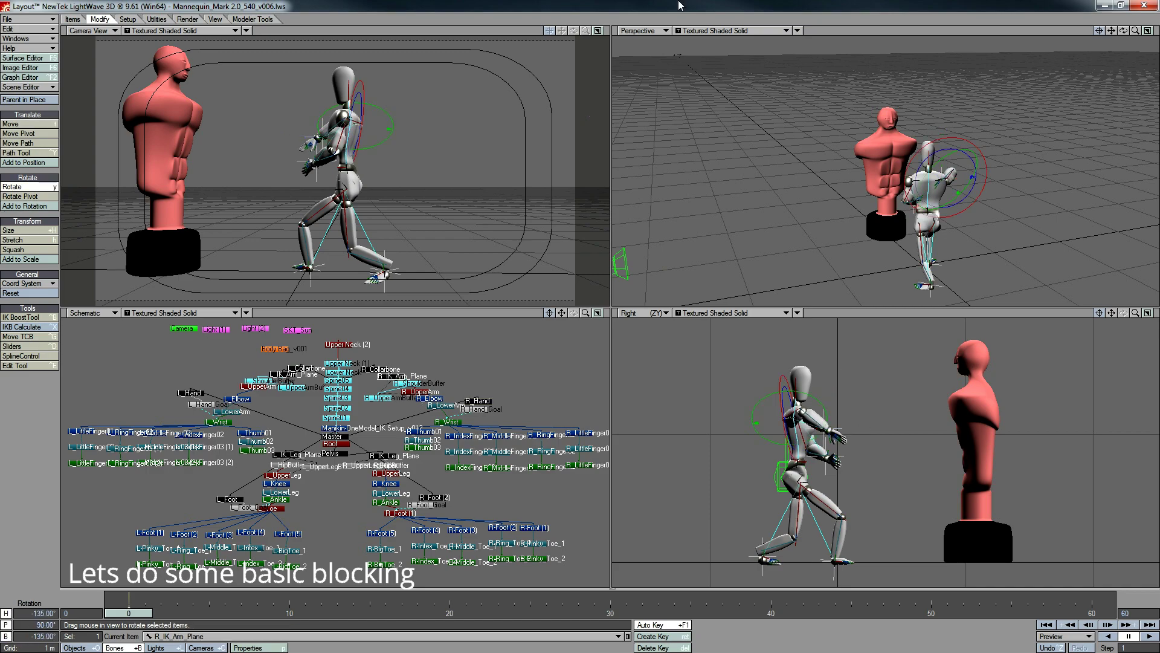
click(190, 393)
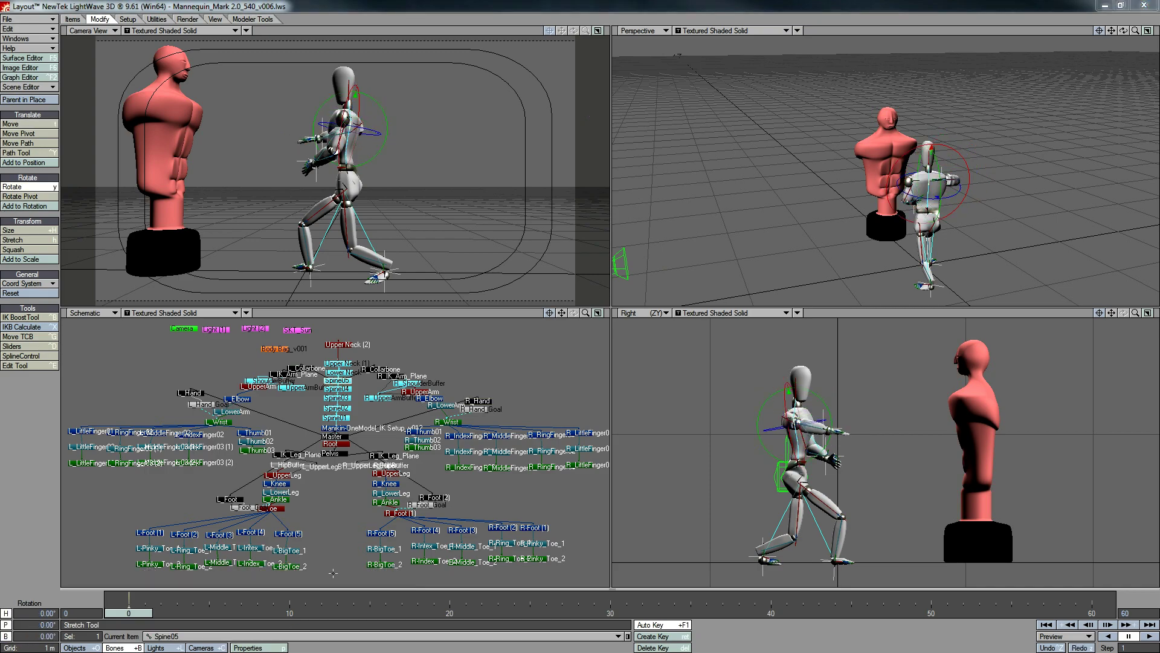
Go to frame 10 and lower the R_Hand control to waist level, about 793 mm high
text(f10)
key(Return)
key(t)
drag(213, 379, 473, 392)
drag(948, 309, 948, 296)
drag(949, 142, 949, 153)
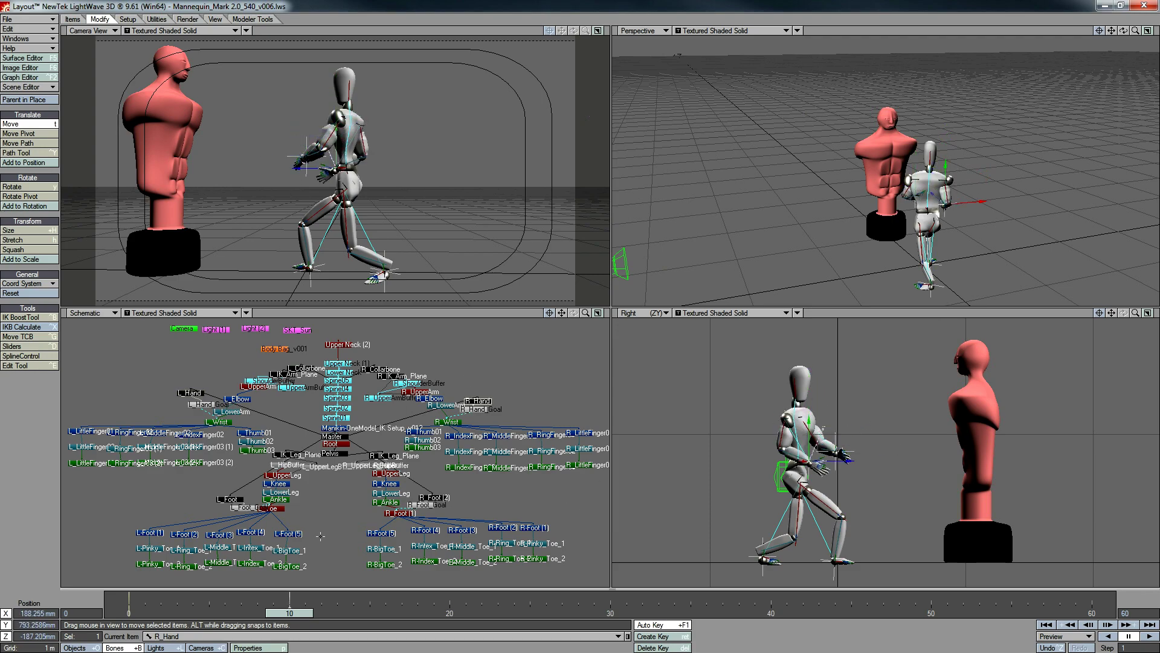
At frame 10, raise the L_Hand control forward to about 1.107 m high so the left arm reaches toward the statue
click(348, 288)
key(y)
click(301, 158)
key(t)
drag(300, 158, 284, 125)
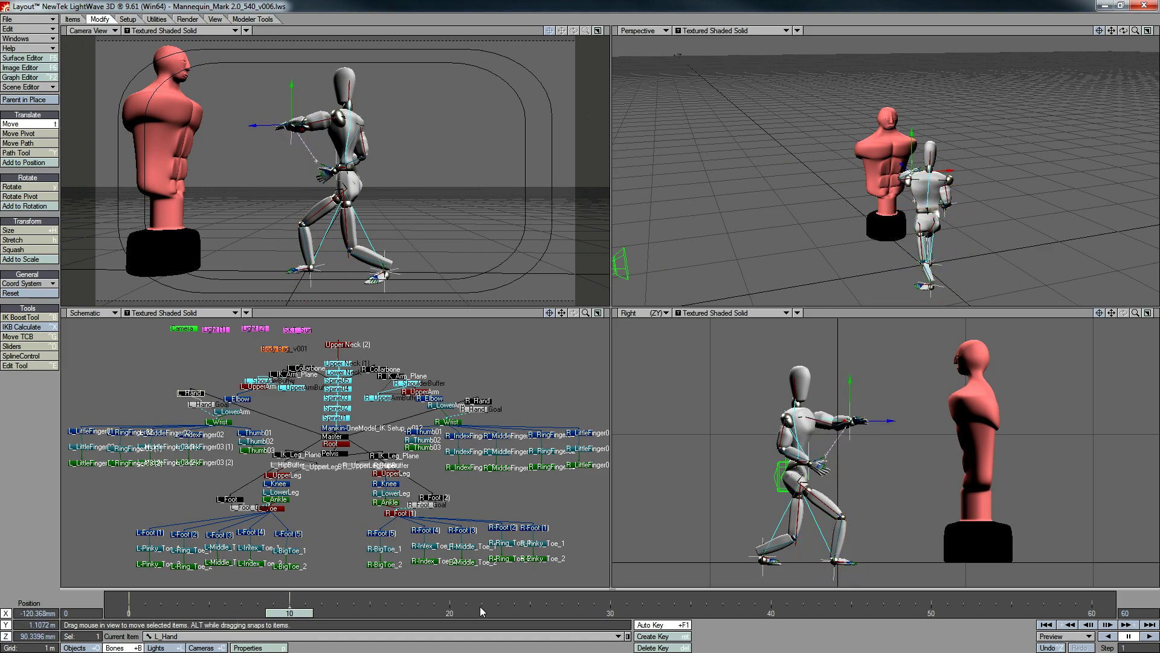
At frame 20, swing the L_Hand control outward across the front of the mannequin
click(449, 612)
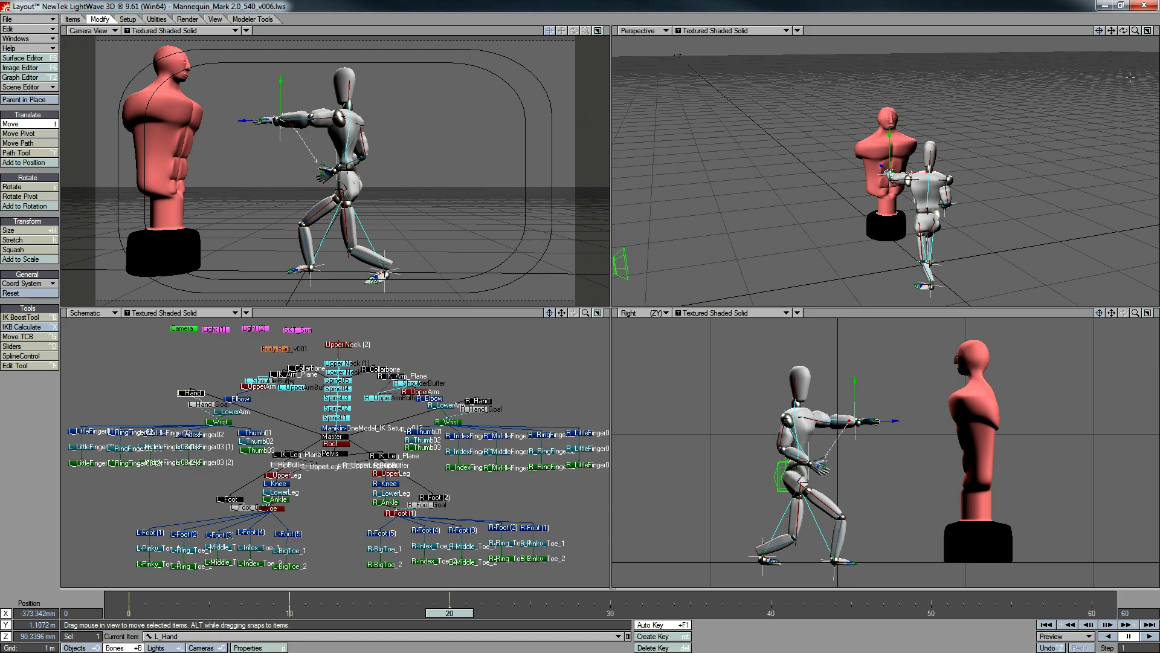
drag(1123, 30, 1125, 55)
drag(281, 118, 294, 98)
At frame 20, rotate Spine05 and turn the Root to a heading of 120.50°
click(338, 372)
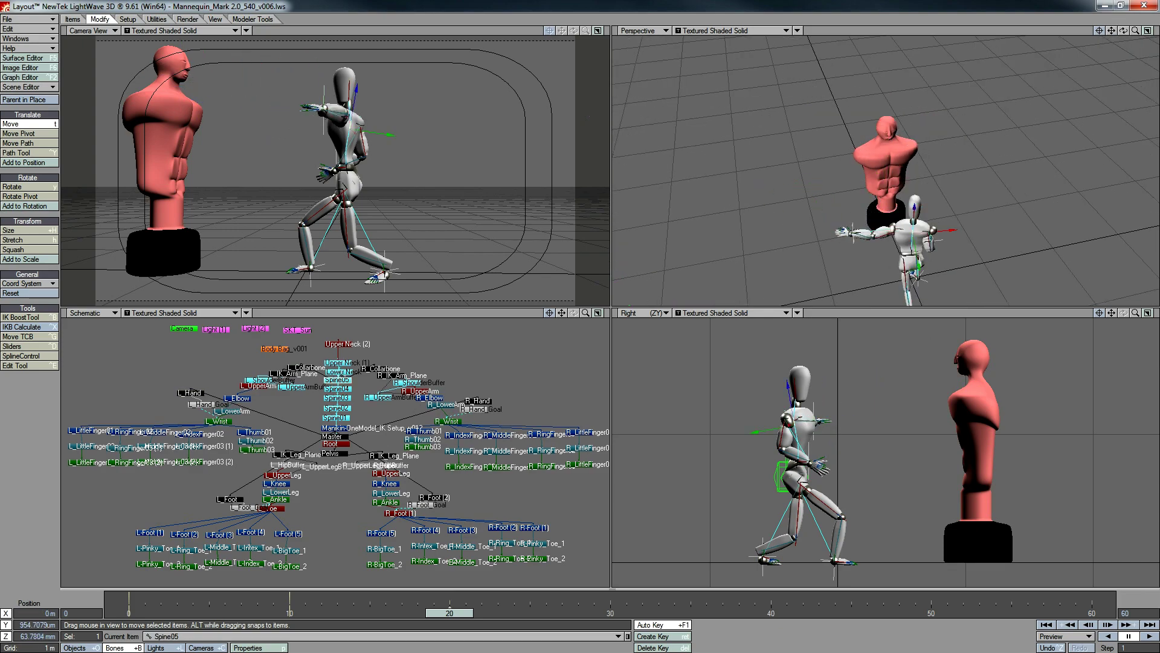
key(y)
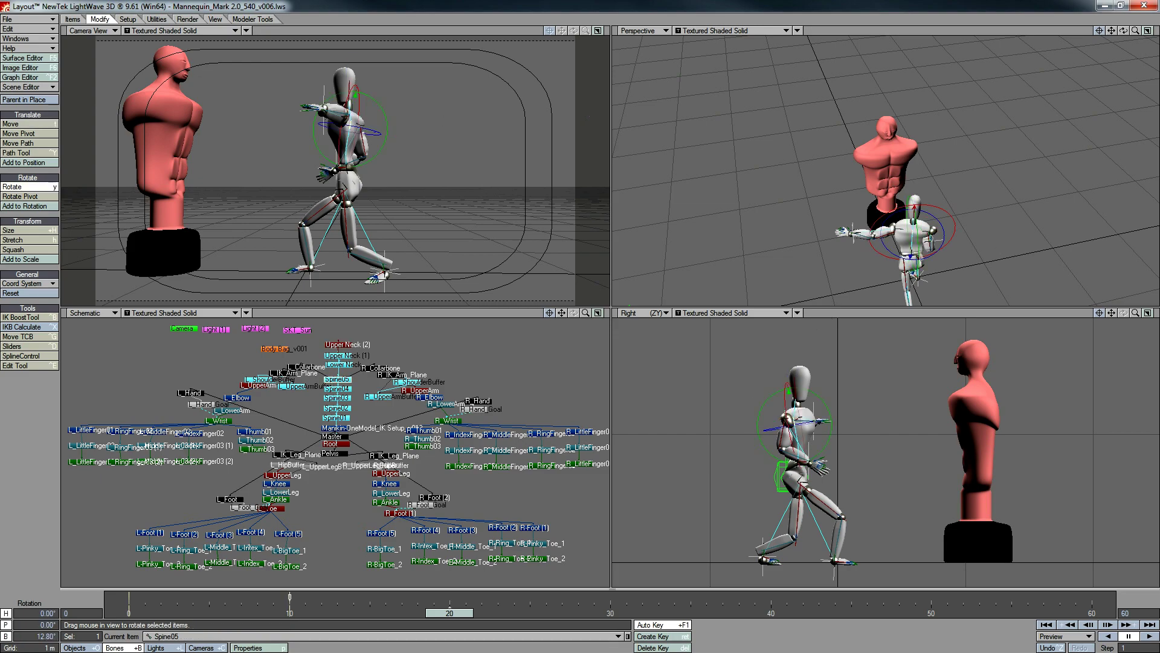
click(332, 443)
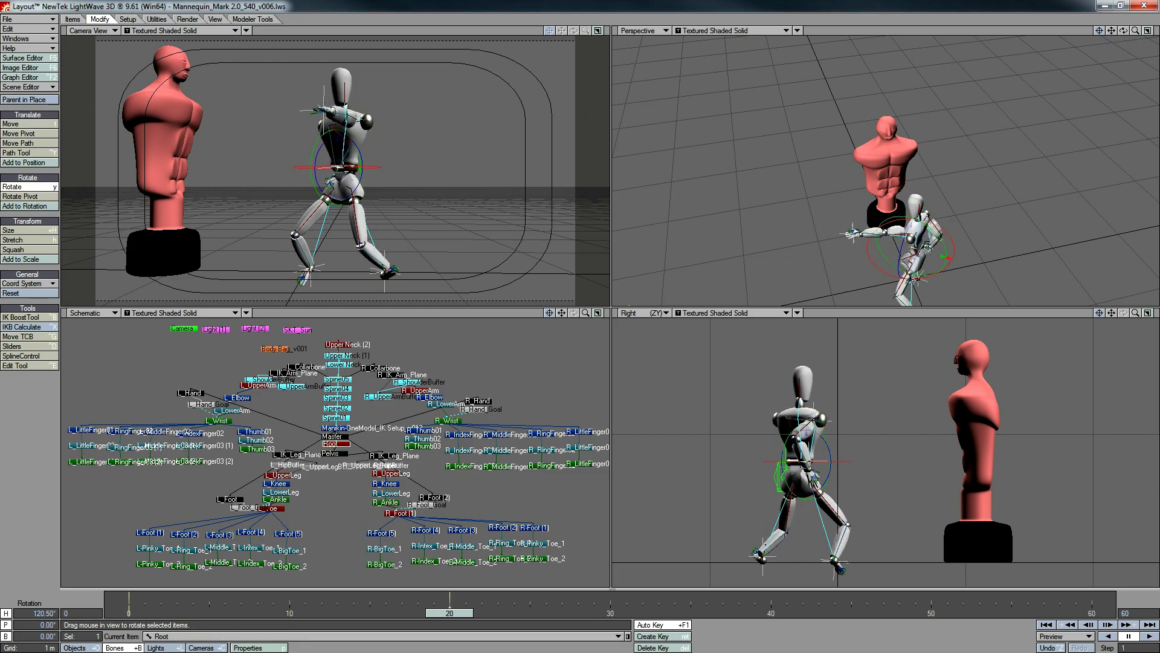
At frame 20, reposition the L_Foot control and shift the Root away from the statue to balance the stance
key(t)
click(230, 499)
click(332, 443)
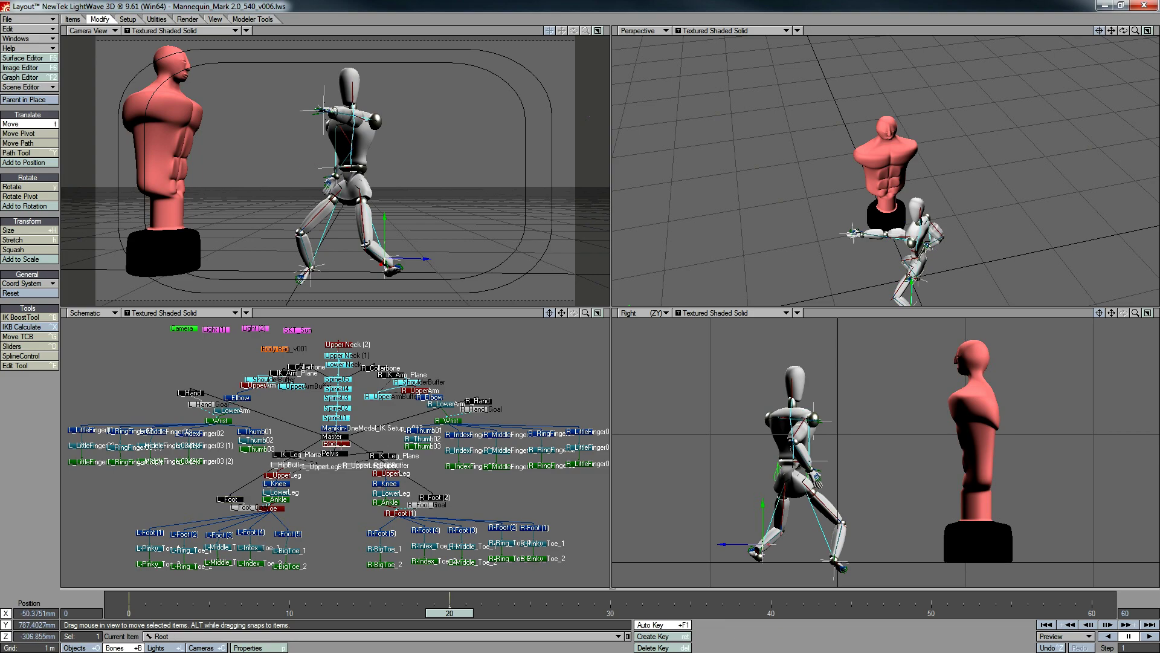
right_drag(384, 260, 384, 275)
At frame 20, stretch L_Hand out away from the statue and raise R_Hand toward the statue
drag(306, 111, 455, 109)
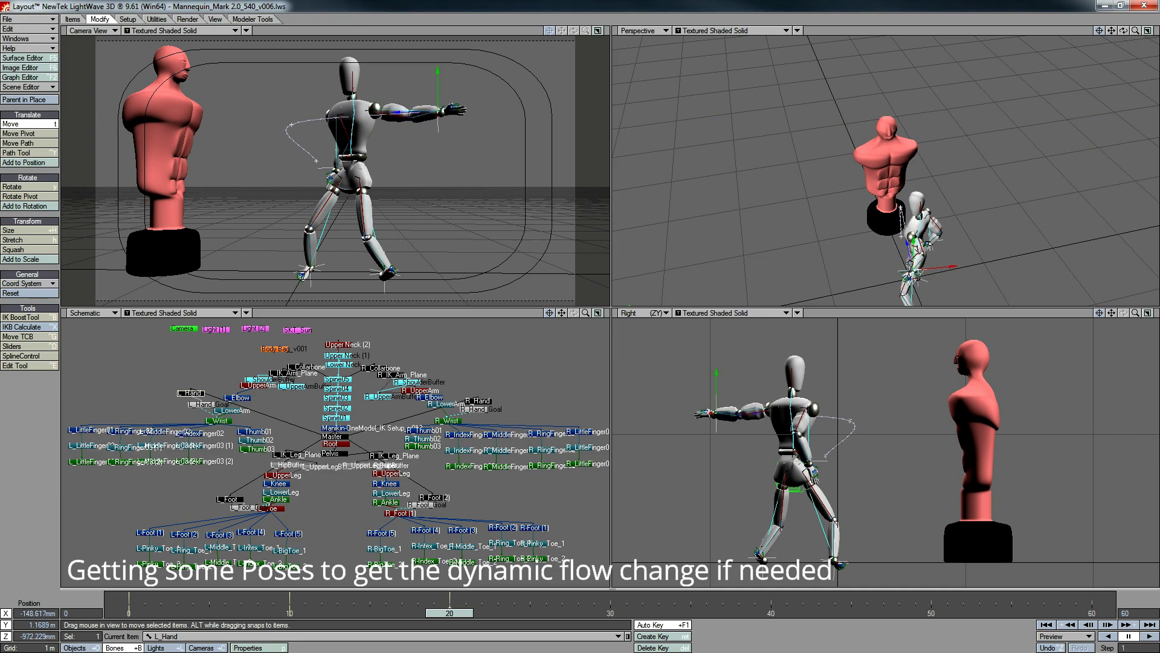
drag(482, 225, 462, 160)
key(y)
click(363, 158)
mouse_move(785, 424)
right_down()
mouse_move(804, 425)
mouse_move(783, 425)
mouse_move(793, 425)
right_up()
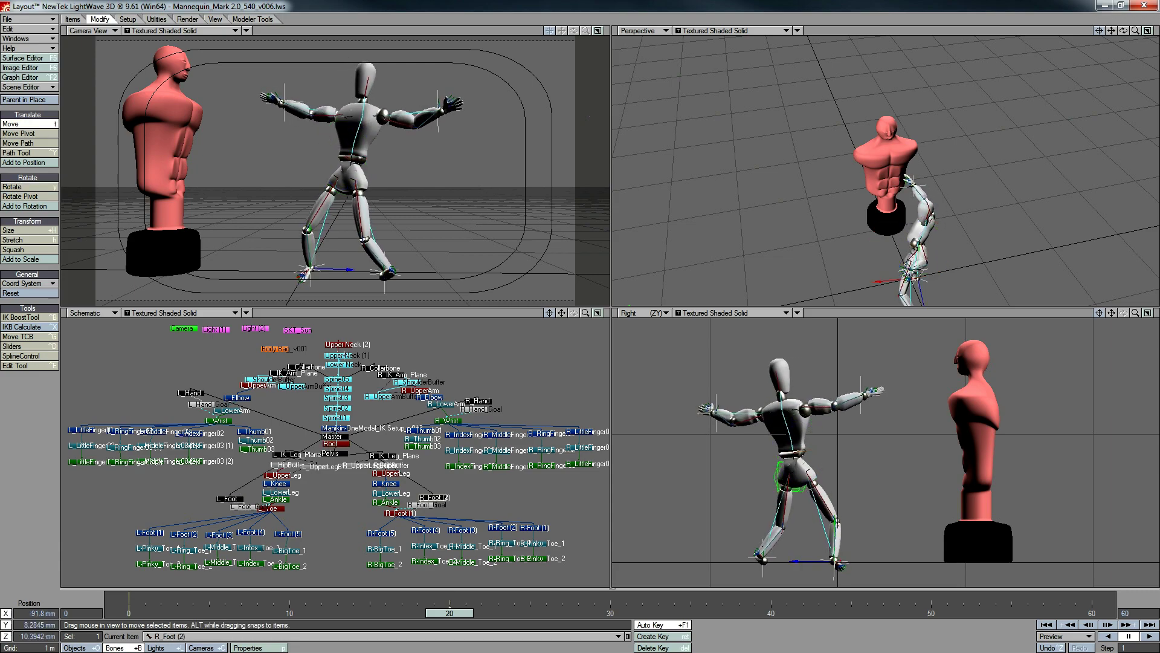
At frame 20, bring the R_Foot control beside the other foot and rotate the Root to pitch 10.70° and bank -8.30°
drag(303, 274, 316, 161)
drag(303, 274, 349, 272)
key(y)
click(390, 146)
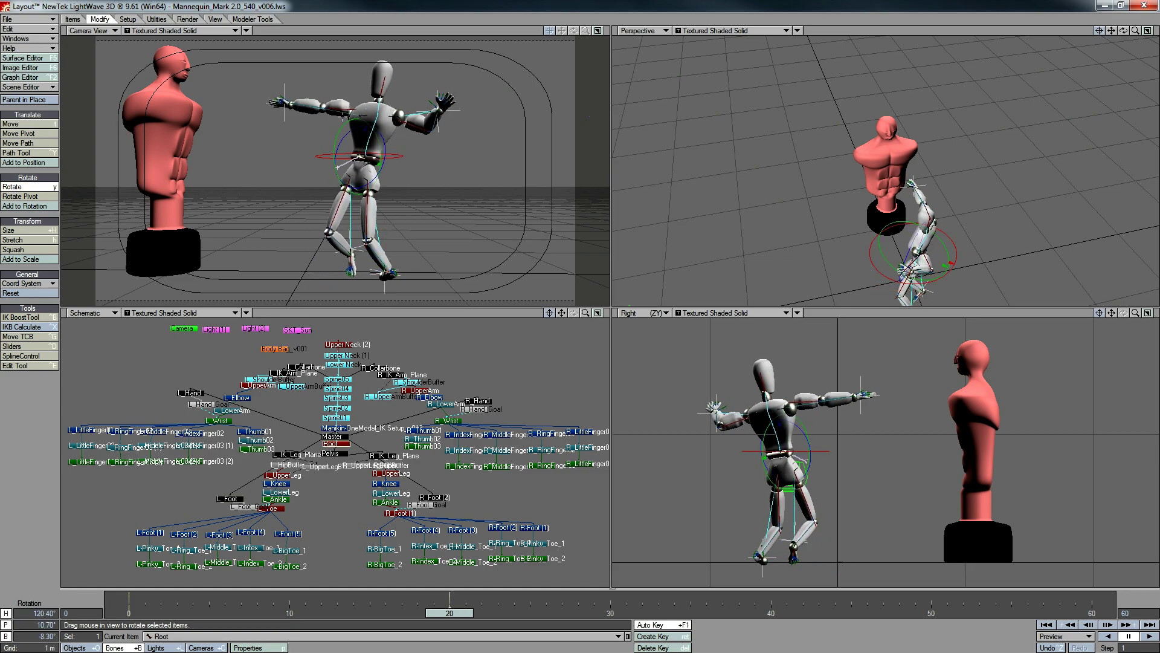
At frame 20, shift the Root farther from the statue and adjust both hand controls, with R_Hand about 1.305 m high
key(t)
drag(391, 146, 326, 100)
click(285, 102)
drag(447, 110, 446, 133)
drag(330, 100, 319, 94)
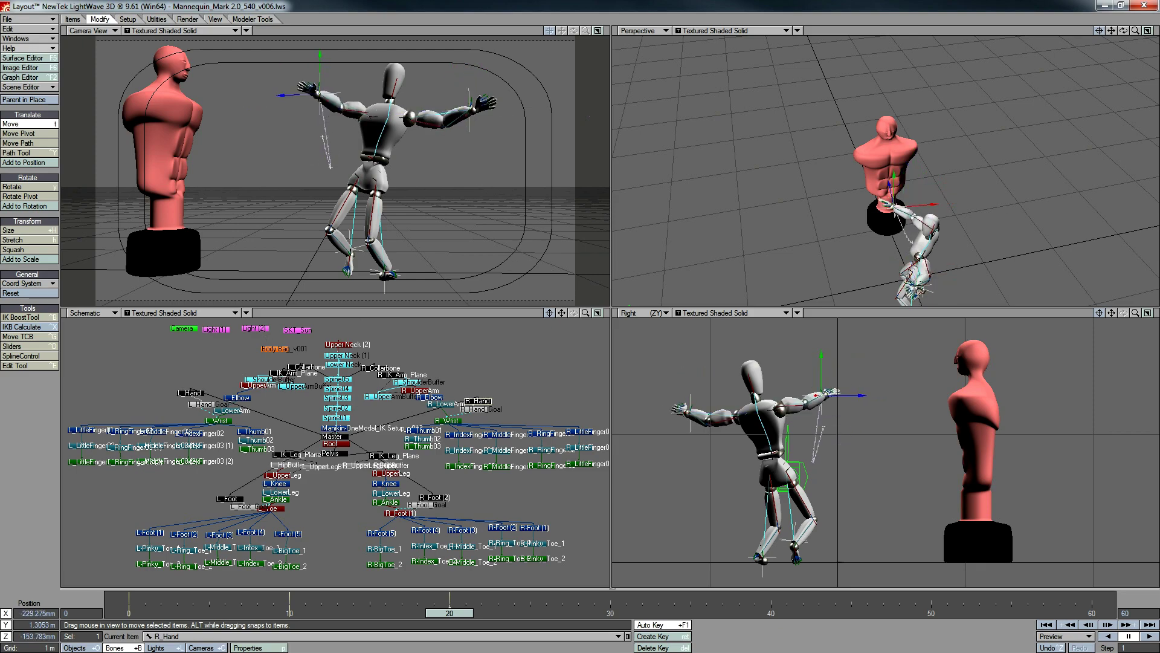
At frame 40, turn the Root further and reposition the R_Foot and L_Foot controls
click(369, 158)
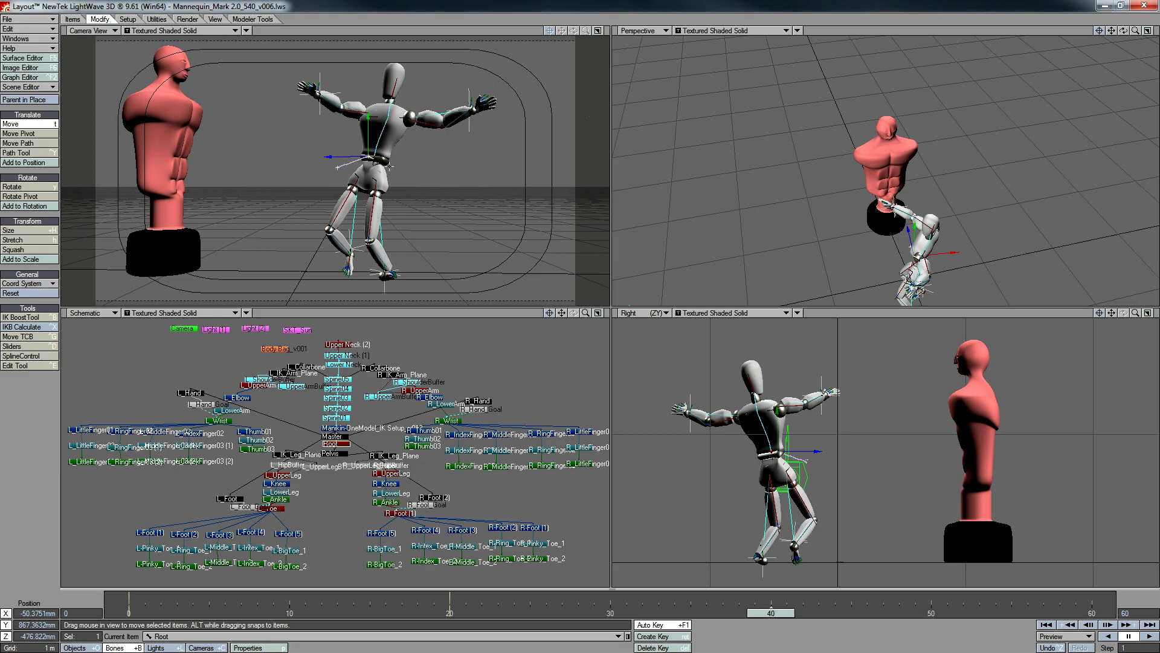
key(y)
key(ctrl+Right)
click(430, 497)
key(t)
drag(384, 266, 390, 298)
drag(1100, 30, 1076, 55)
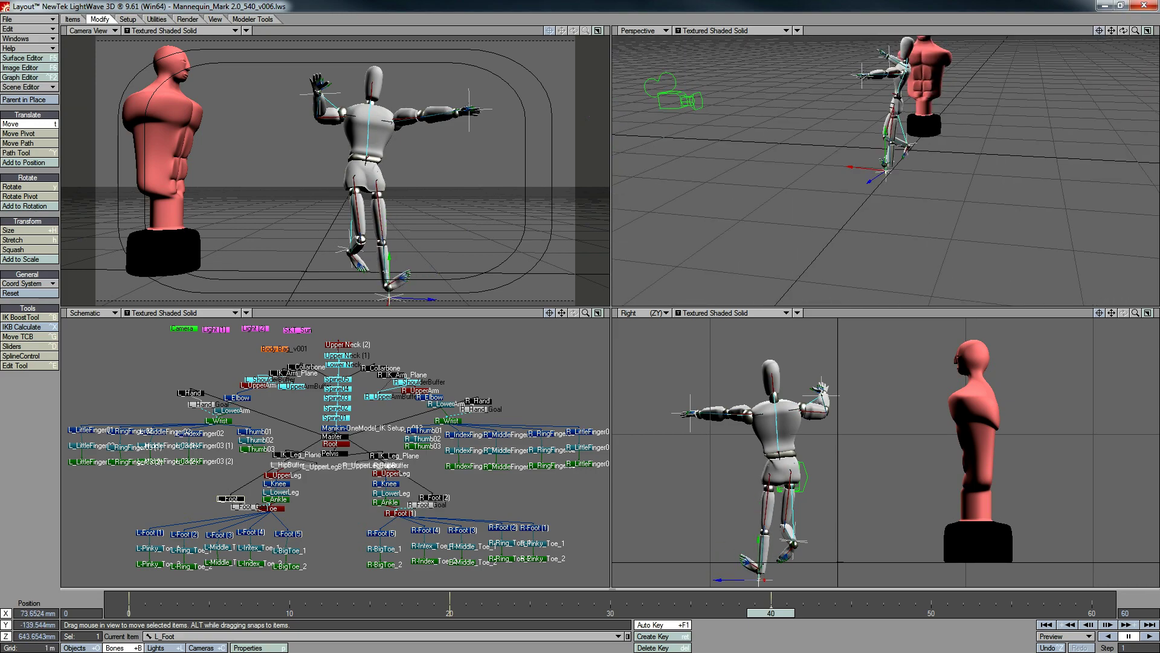
At frame 40, adjust the Root's rotation and move the L_Foot control back up and away from the statue
key(y)
click(330, 443)
drag(387, 339, 389, 339)
key(t)
drag(399, 244, 423, 257)
key(y)
At frame 40, lean the Root and swing L_Foot out behind the body to about 118 mm high
drag(1123, 30, 1070, 43)
drag(392, 242, 417, 251)
click(336, 444)
drag(363, 181, 387, 169)
click(757, 565)
key(t)
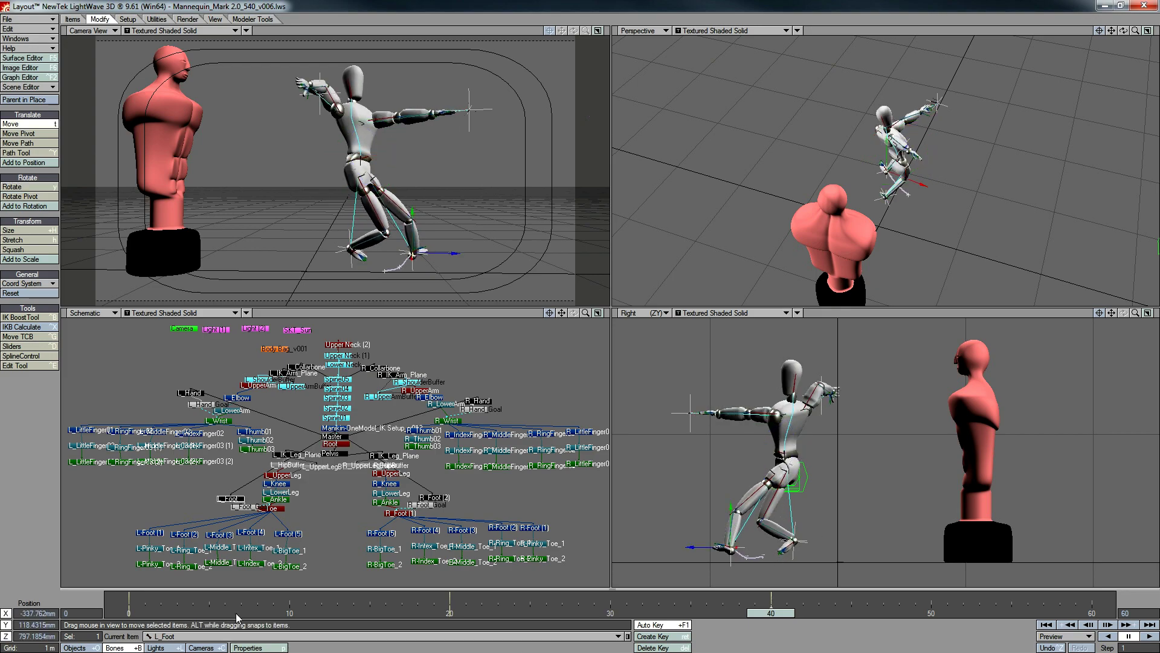
Lower the R_Foot control toward the ground at frame 40 and check the motion along the timeline
drag(794, 513, 794, 532)
click(521, 614)
click(777, 621)
At frame 40, bring R_Hand across the chest and rotate R_IK_Arm_Plane to a heading of -255.60°
key(y)
click(477, 401)
key(t)
drag(964, 173, 605, 210)
right_drag(605, 210, 586, 176)
key(y)
click(400, 374)
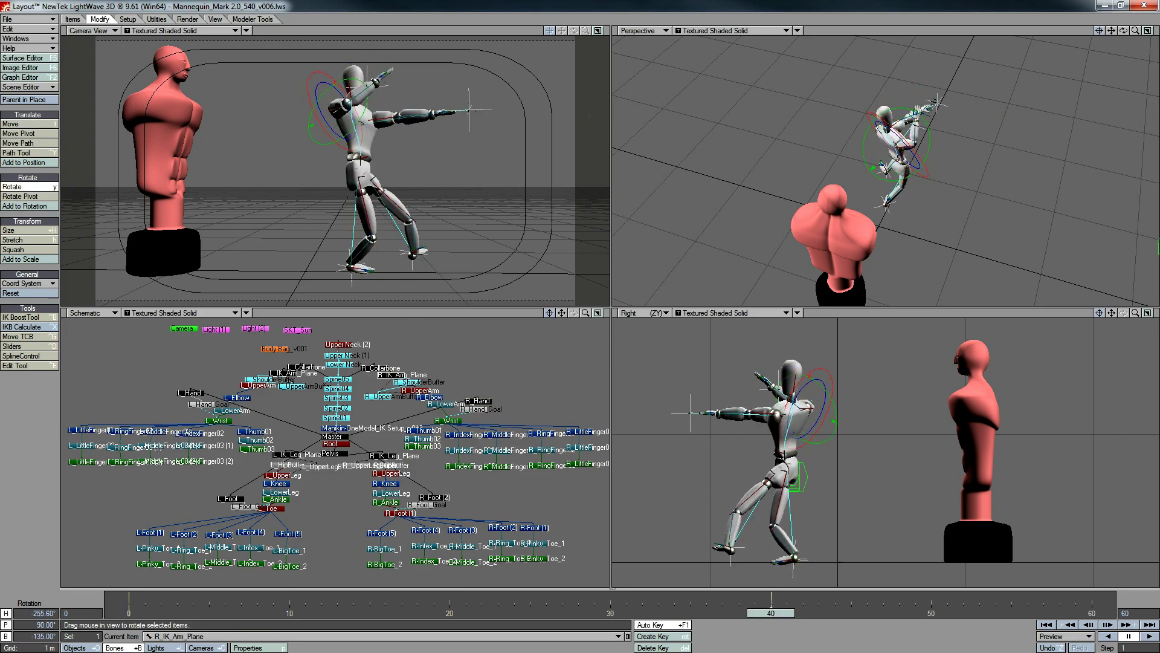
At frame 40, lower L_Hand to about 945 mm and rotate L_Ankle to a pitch of 35.10°
click(190, 392)
key(t)
drag(363, 96, 368, 114)
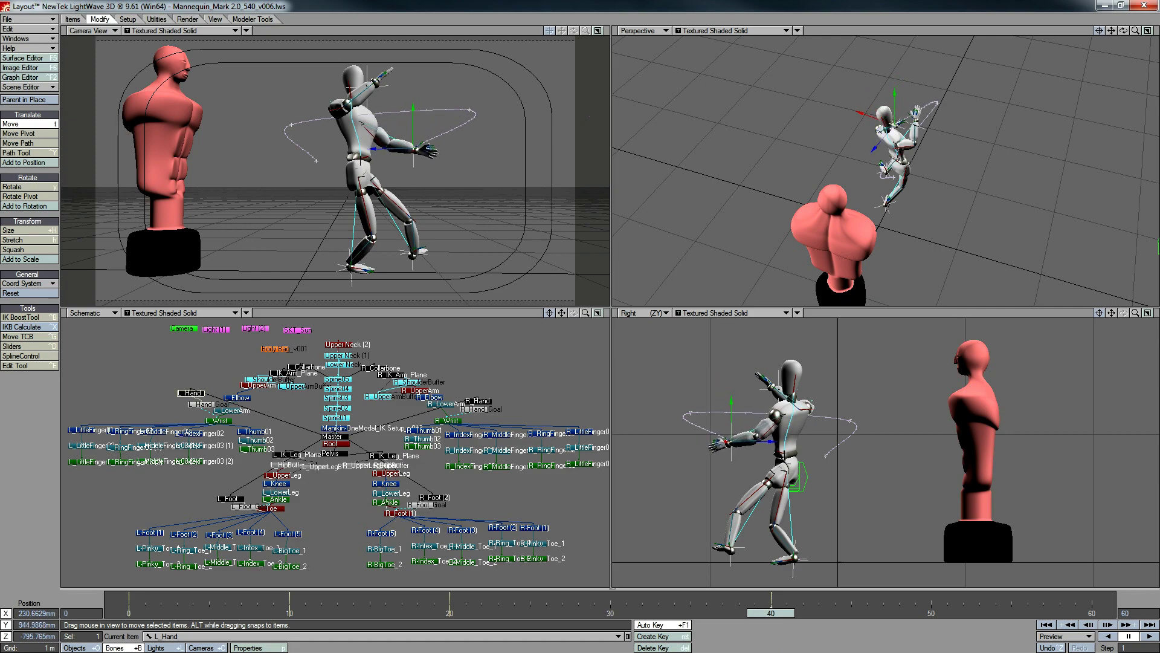
click(277, 500)
key(y)
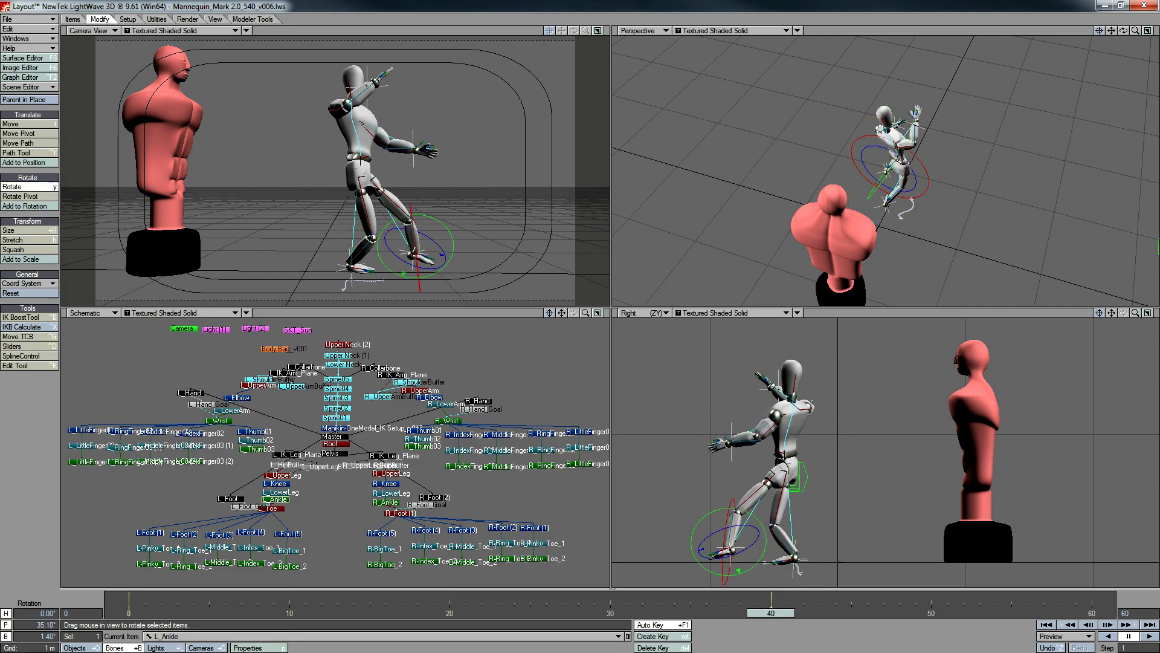
Rotate Spine01 and reposition R_Hand, and save the scene as version v007
click(336, 417)
drag(362, 157, 370, 193)
click(478, 401)
key(t)
key(t)
drag(965, 122, 978, 110)
drag(736, 369, 733, 398)
key(s)
At frame 50, turn the Root to a heading of -70.70° and lift L_Foot toward the statue
key(y)
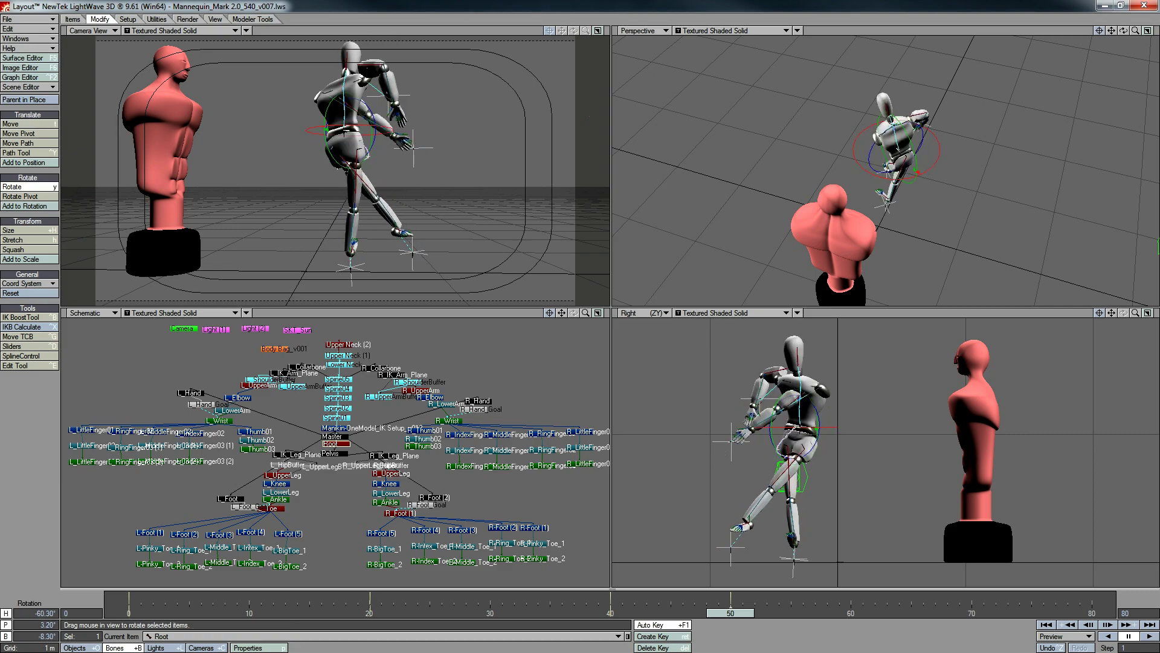
key(t)
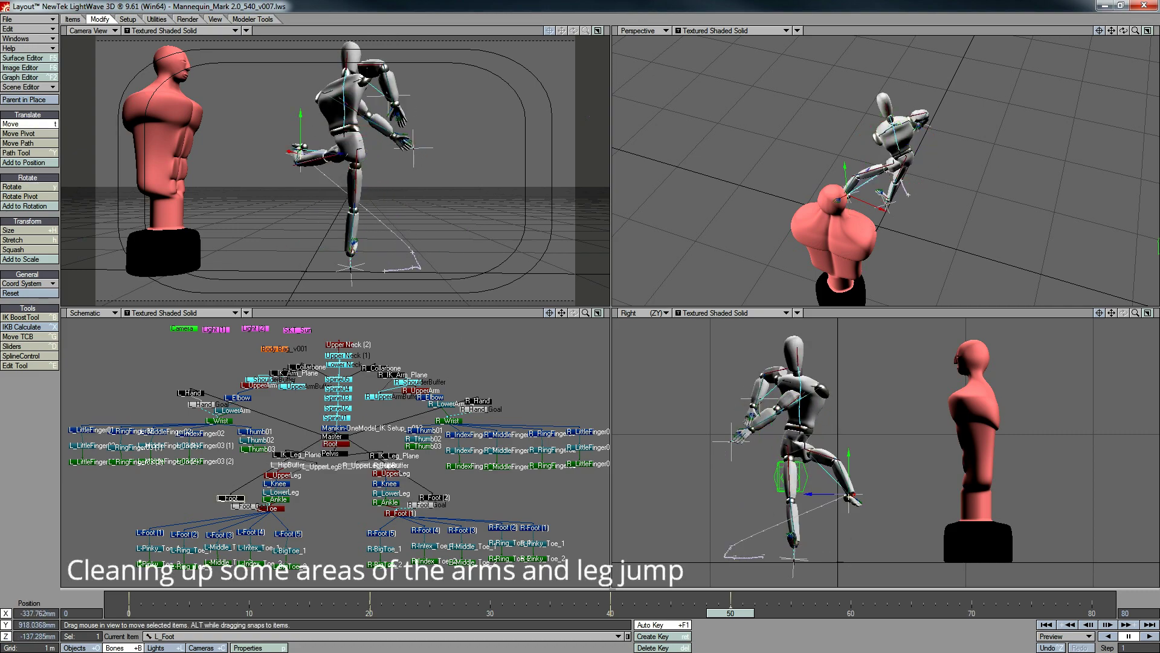
click(336, 443)
key(y)
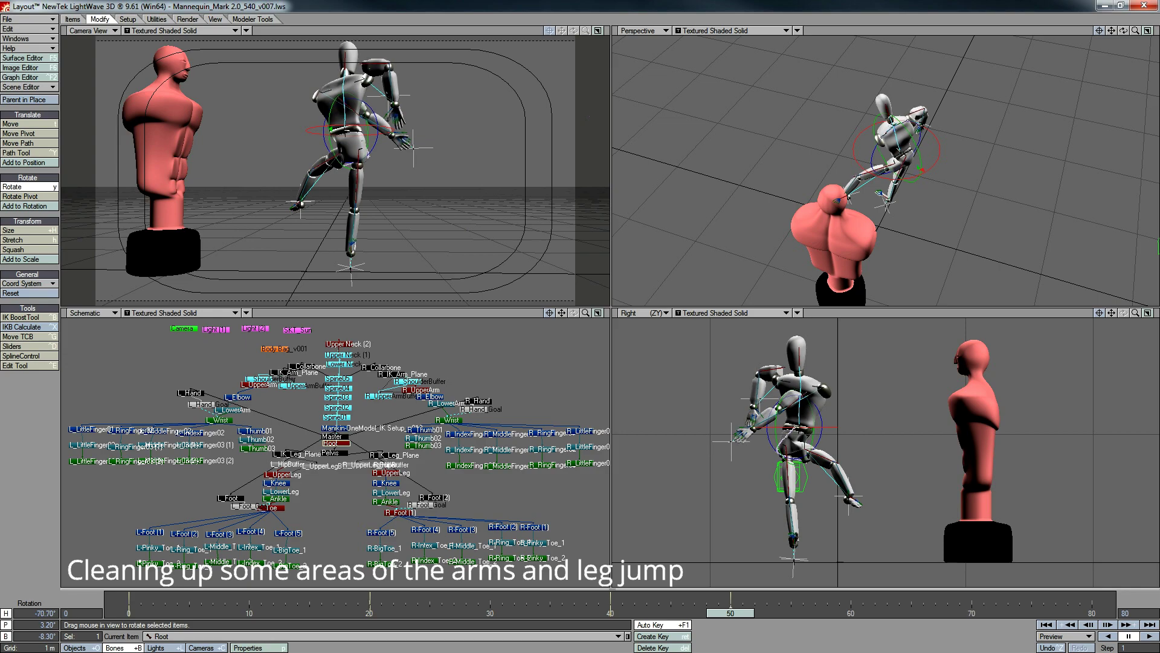
At frame 50, bring L_Hand forward over the raised leg and bank Spine05 to -22.00°
click(191, 393)
key(t)
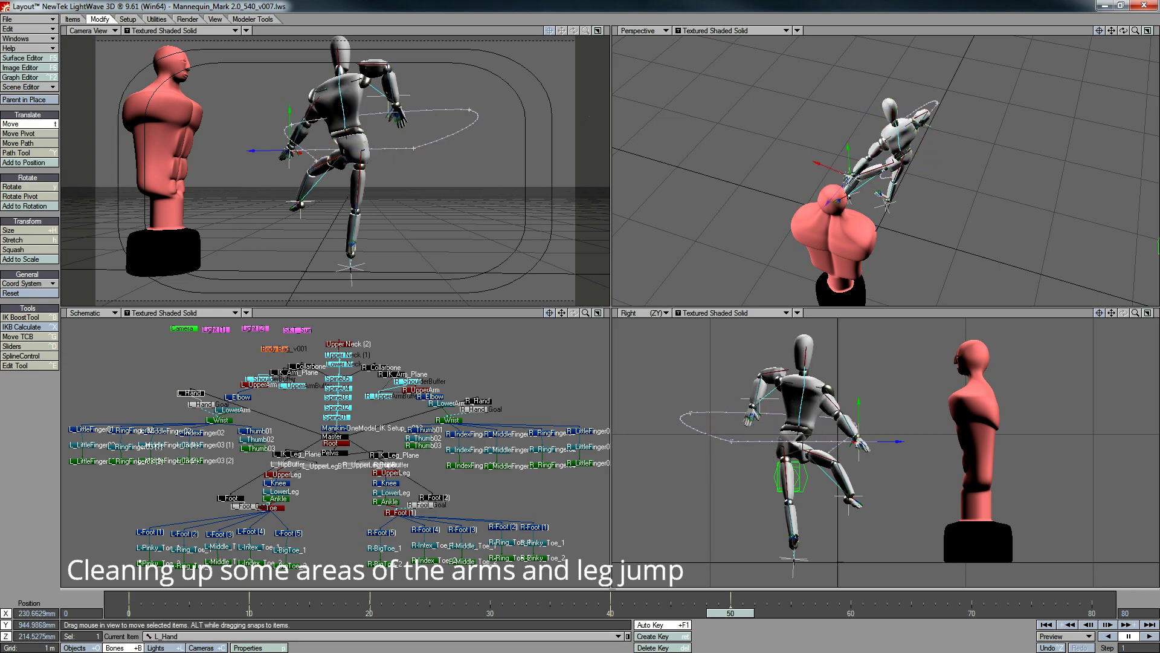
click(336, 379)
key(y)
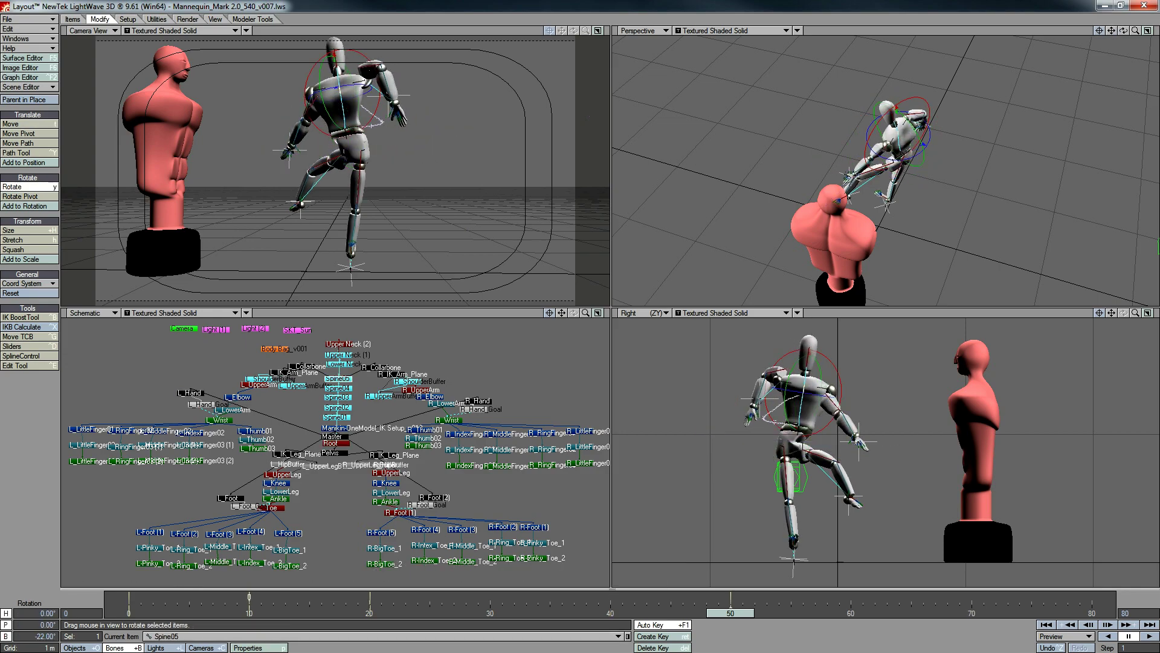
At frame 50, adjust R_Hand and rotate the Root to heading -122.50°, pitch 23.40° and bank 9.00°
drag(338, 181, 339, 208)
click(477, 400)
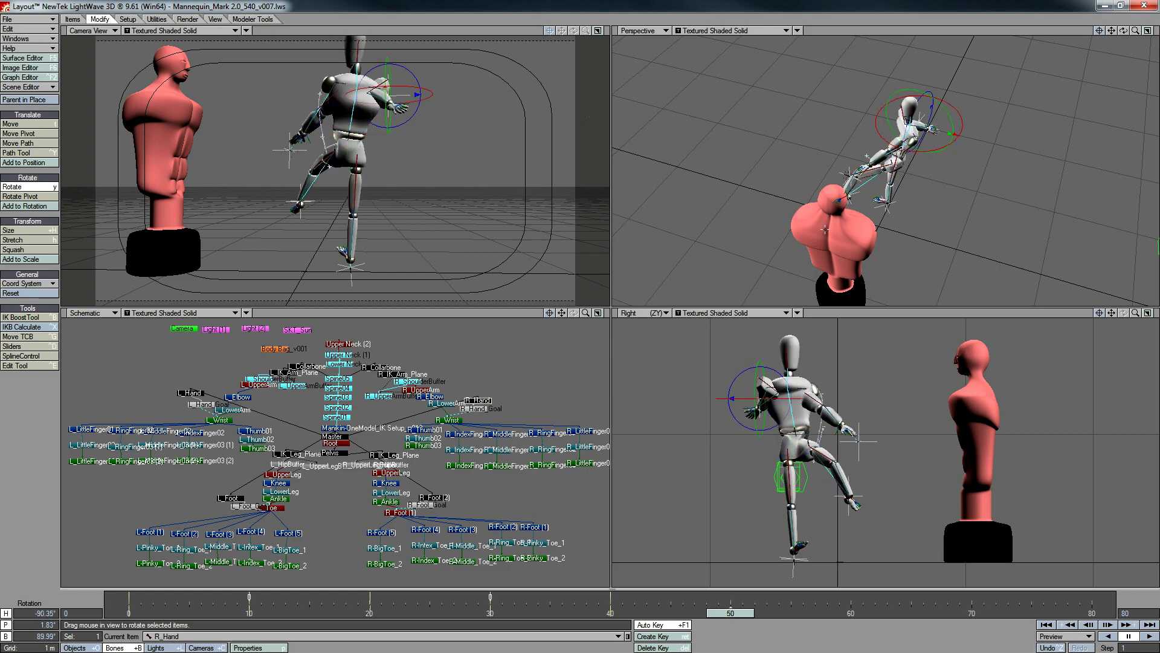
key(t)
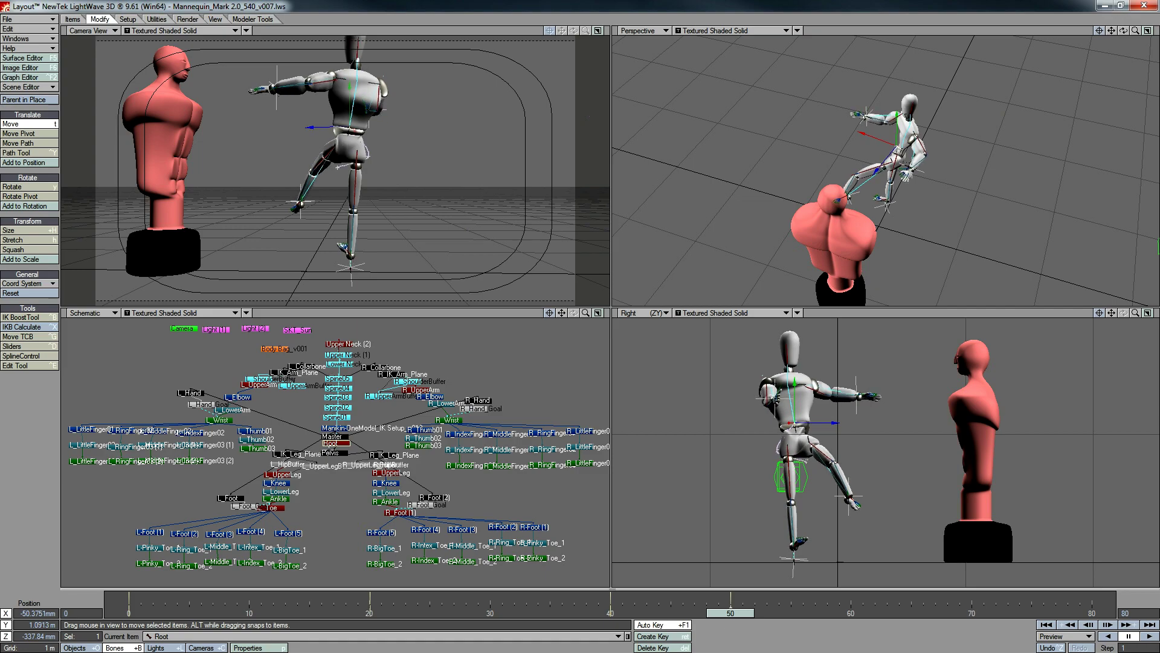
key(y)
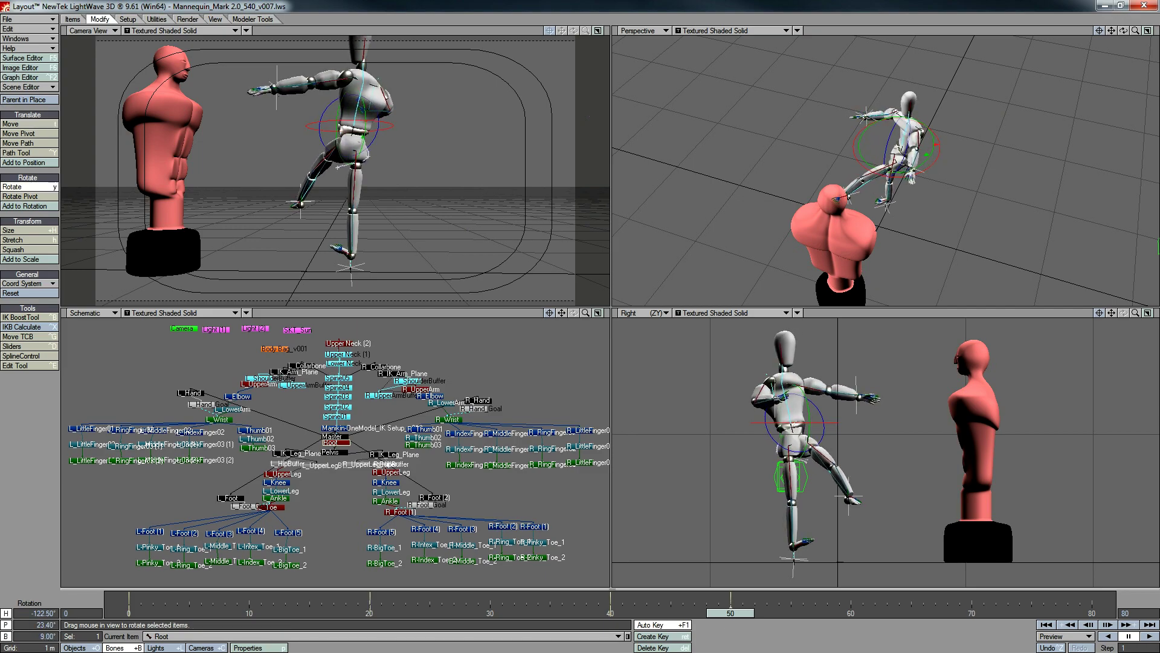
At frame 50, set L_Hand about 1.31 m high and bank Spine02, Spine03 and Spine04 together to -8.00°
key(t)
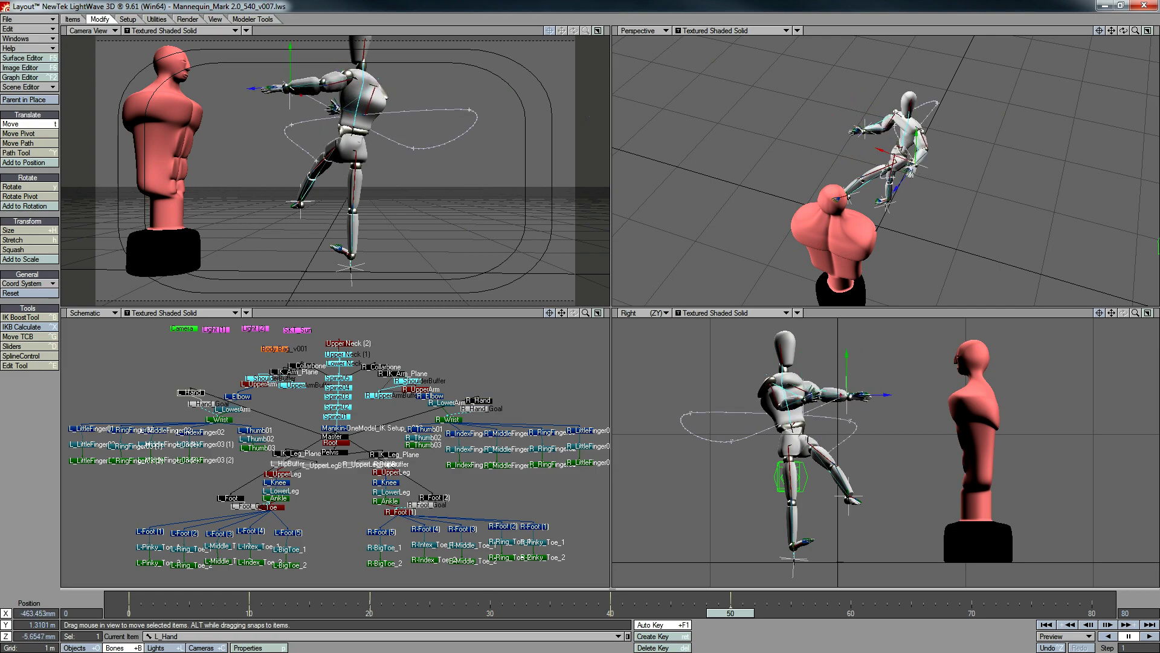
key(y)
click(336, 416)
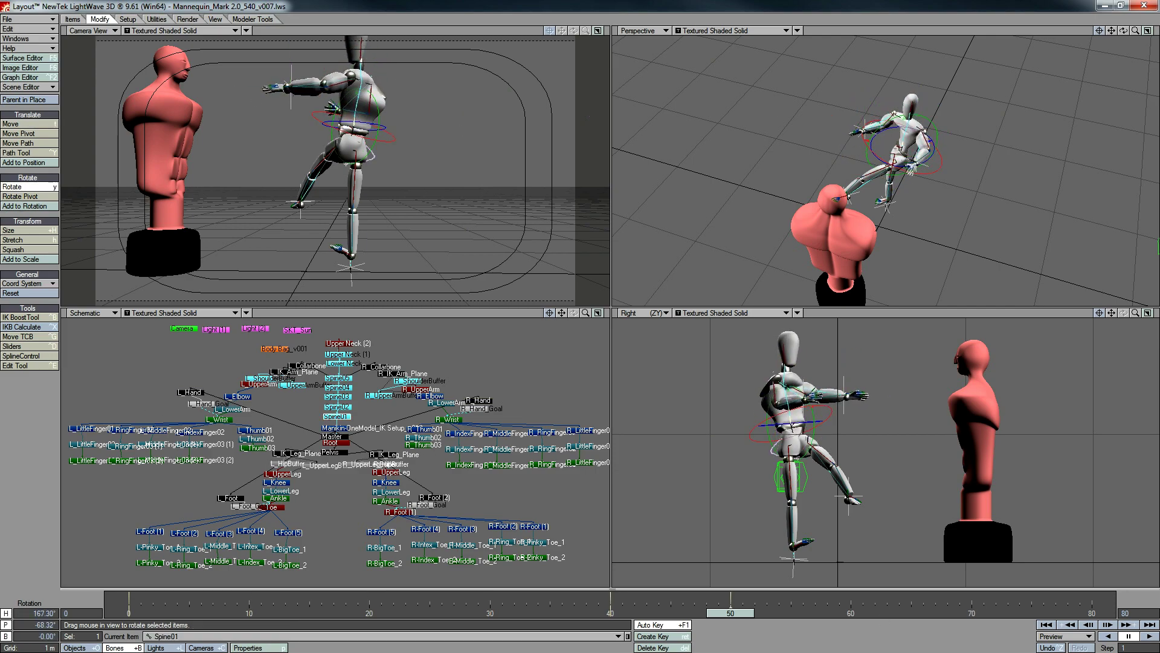
click(336, 407)
shift+click(337, 396)
shift+click(337, 387)
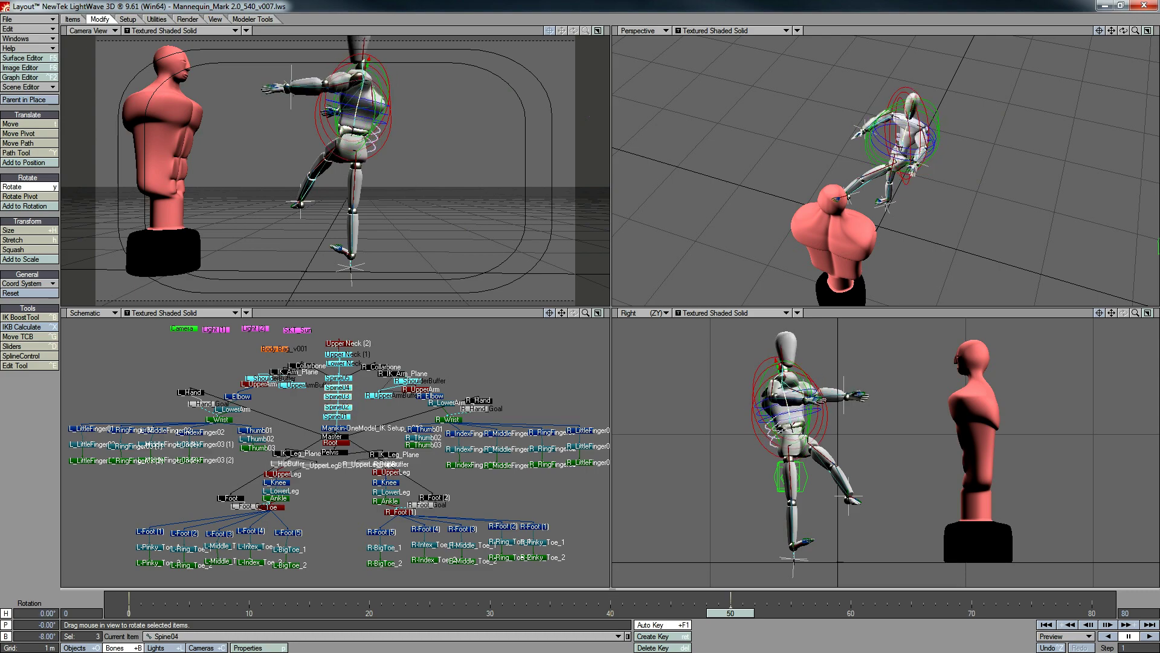
At frame 50, adjust the foot controls to lift R_Foot off the ground and rotate R_Ankle to pitch 19.90° and bank 30.00°
click(230, 498)
key(t)
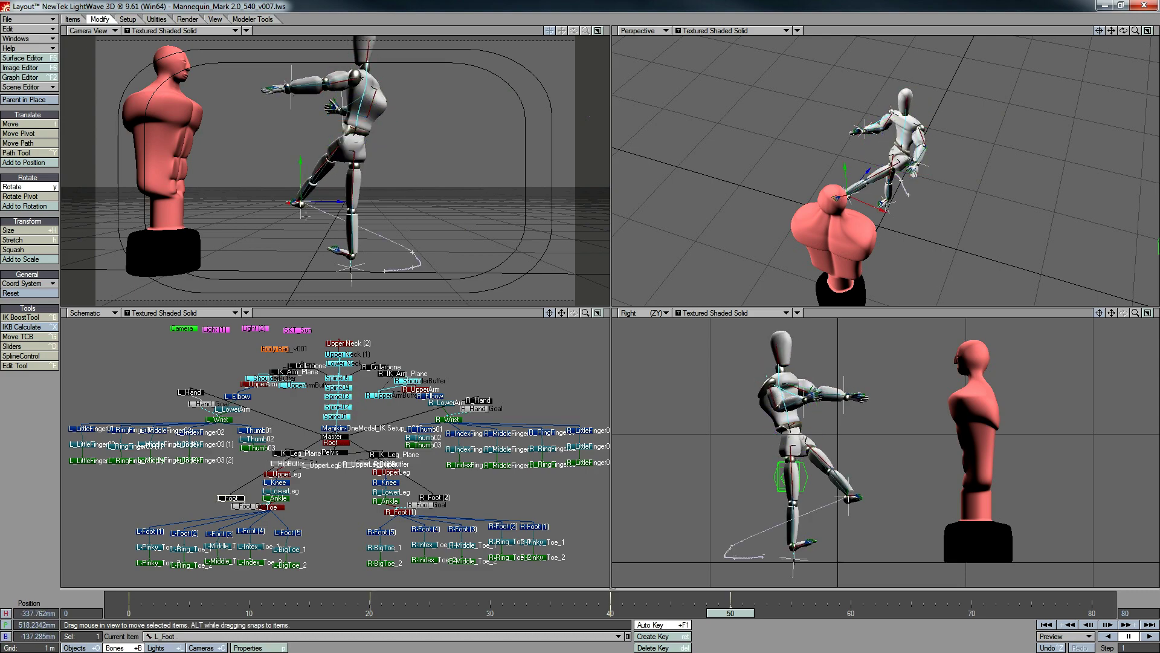
click(385, 501)
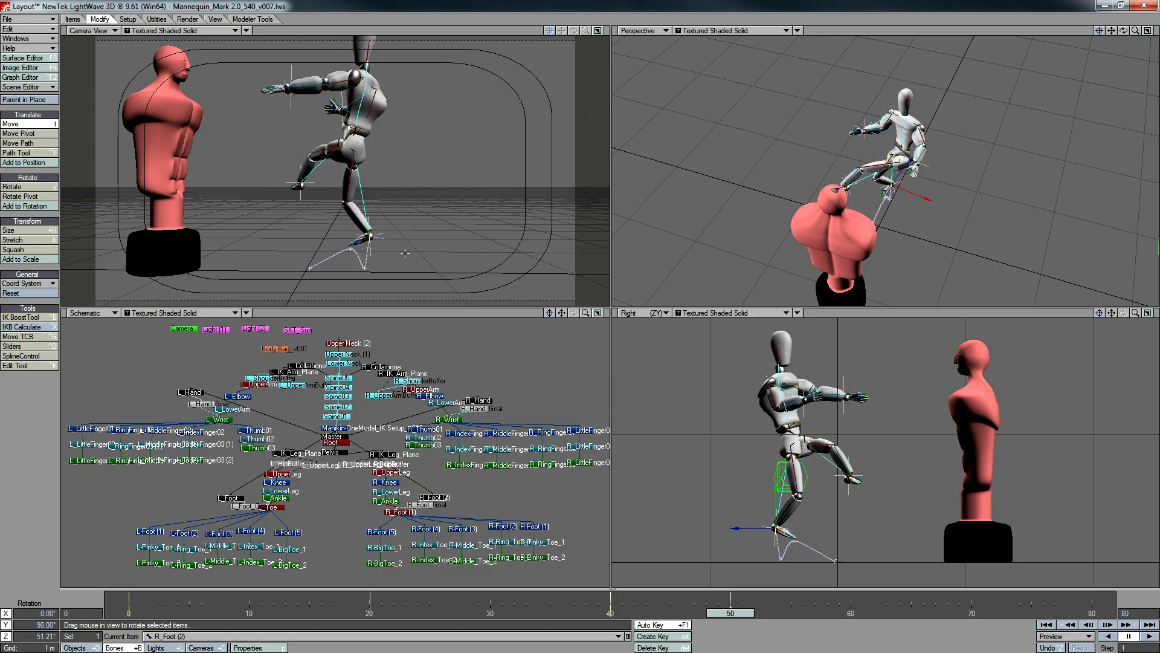
key(y)
drag(785, 562, 788, 599)
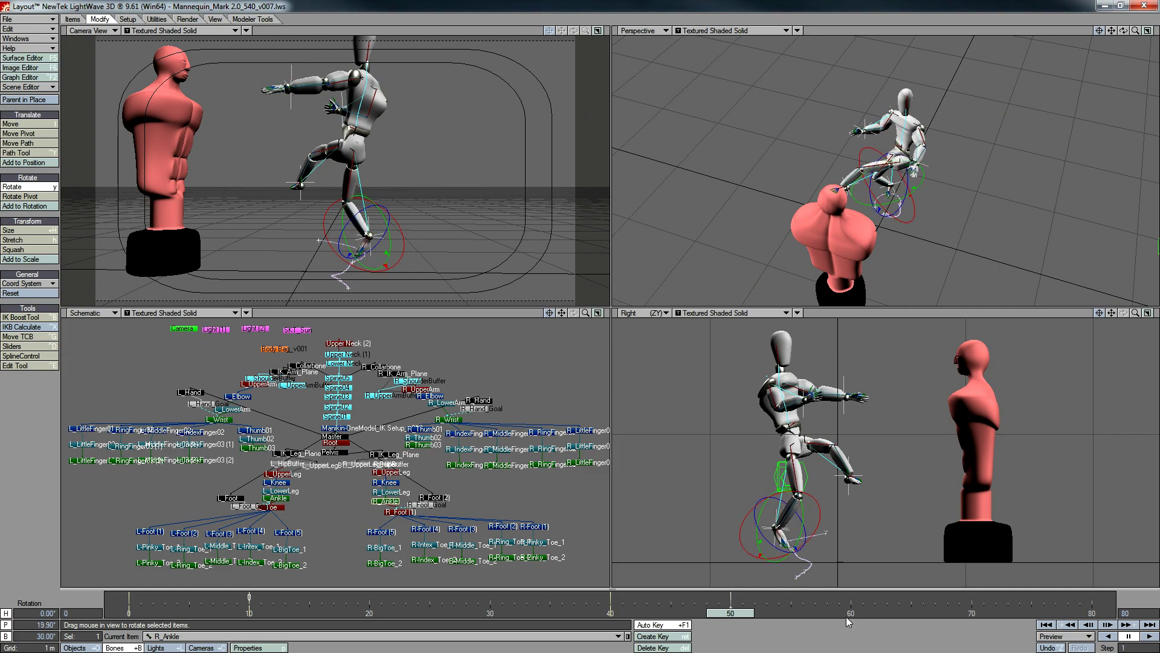
At frame 60, extend the L_Foot control toward the statue at about 550 mm high for the kick
click(330, 443)
key(t)
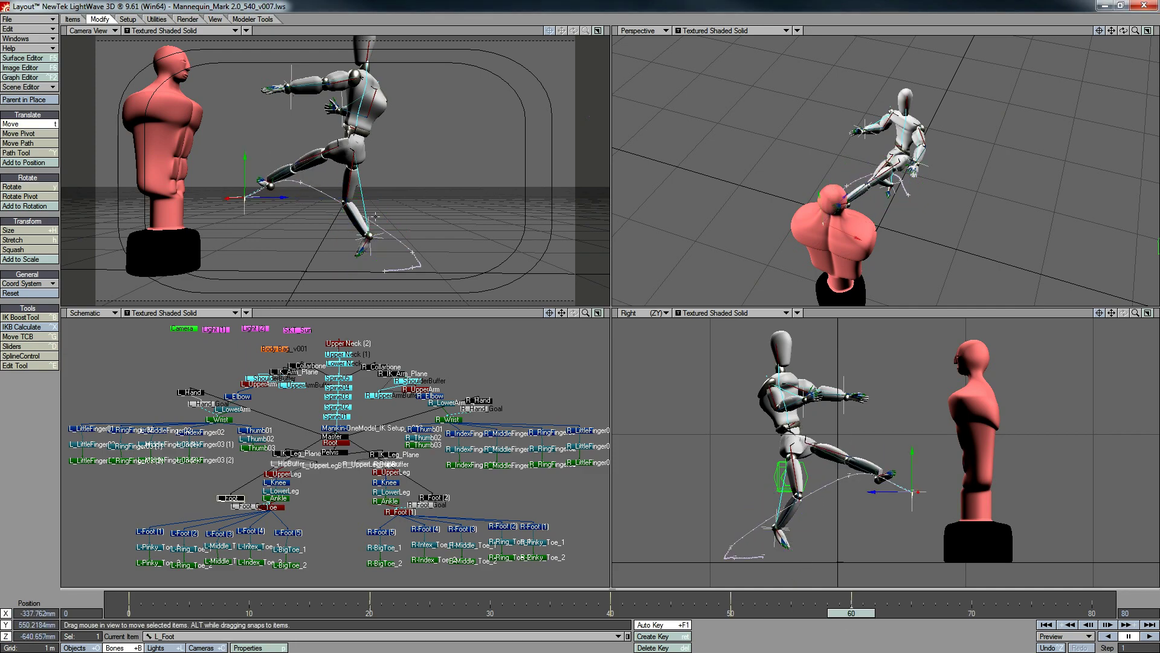
At frame 60, move the L_Foot control closer to the statue's base and rotate the Root to turn the body
click(230, 498)
drag(254, 182, 197, 199)
click(330, 443)
key(y)
drag(423, 199, 561, 201)
At frame 60, move R_Foot toward the statue and adjust L_Foot to about X 479 mm, Y 518 mm, Z -525 mm
click(433, 496)
key(t)
drag(942, 254, 870, 230)
click(230, 498)
key(y)
drag(272, 205, 229, 209)
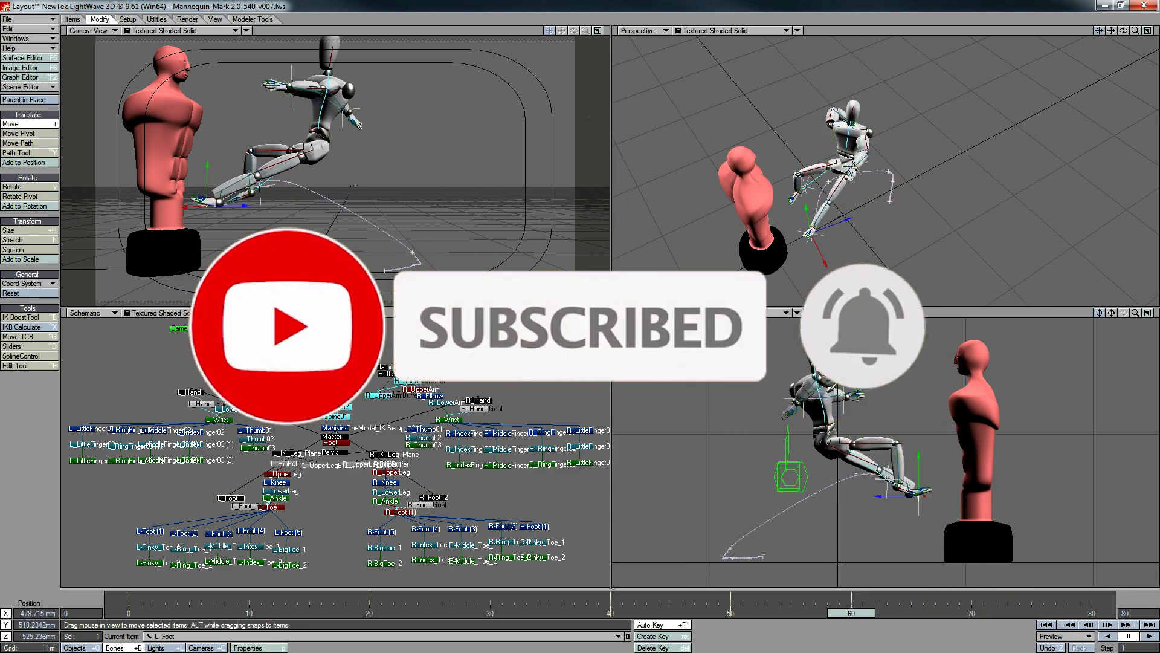
At frame 60, rotate L_Ankle and tilt the Root so the upper body leans back from the statue
click(276, 497)
drag(276, 497, 317, 515)
right_drag(330, 447, 281, 449)
At frame 60, place L_Hand about 1.05 m high near the chest and raise R_Foot to the statue's head
click(191, 393)
key(t)
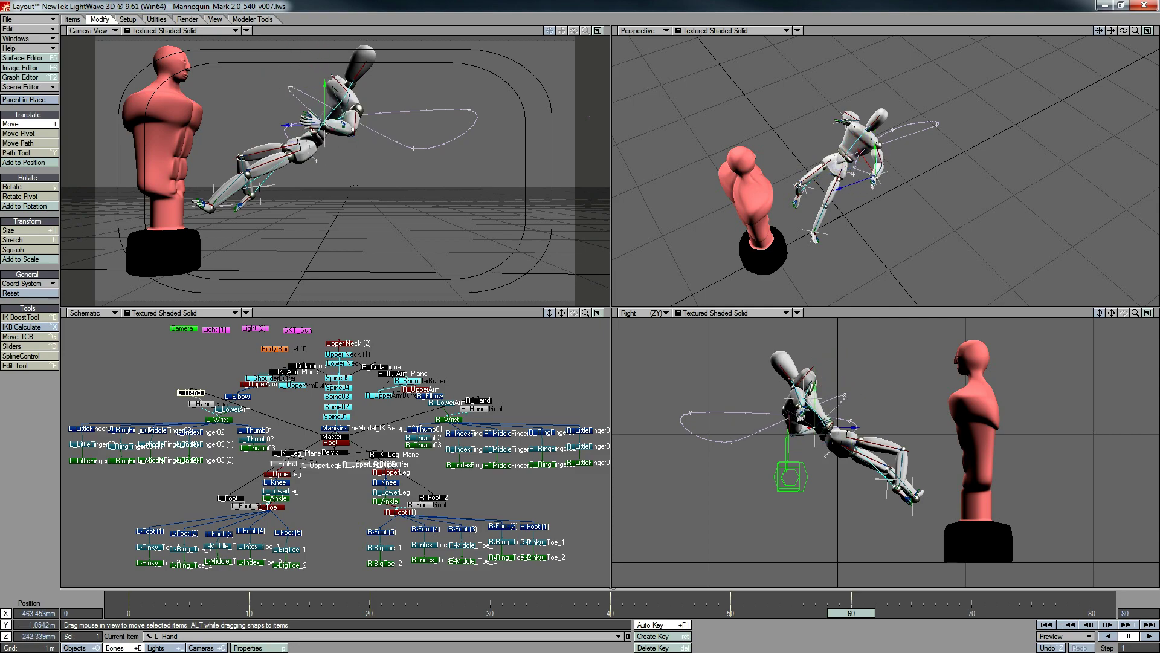
click(432, 497)
drag(882, 477, 934, 373)
At frame 60, rotate Spine05 to bring the mannequin's upper body more upright
click(388, 88)
key(y)
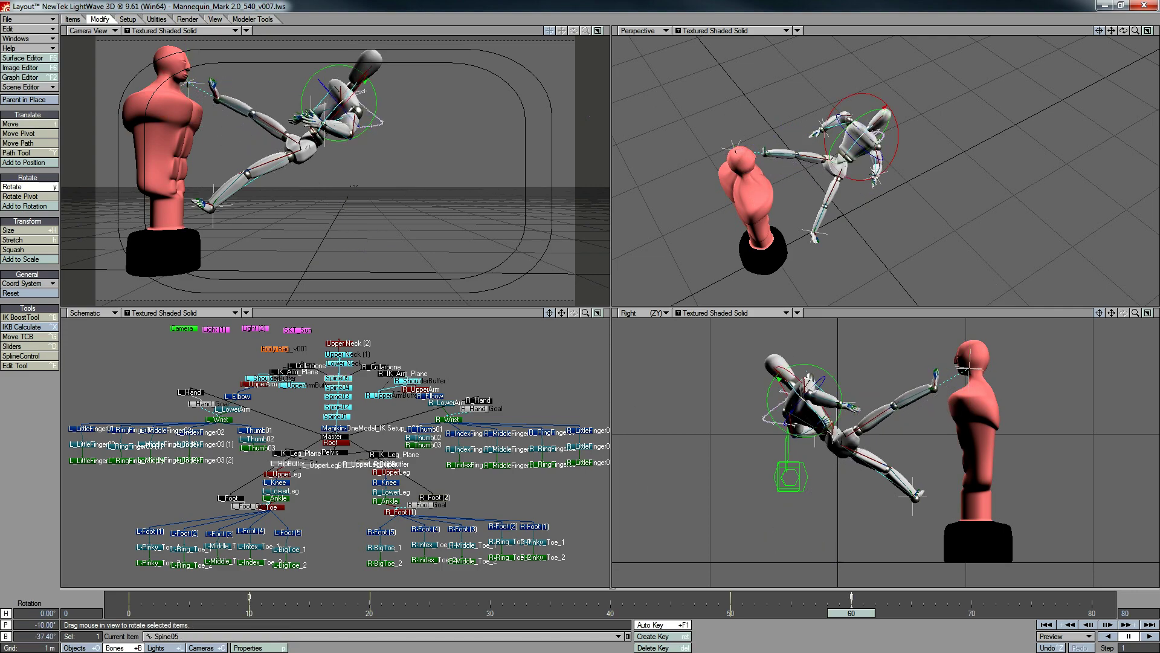
drag(338, 121, 368, 130)
At frame 60, rotate the Root into the kick and move L_Hand to about X -355 mm, Y 1.05 m, Z -2 mm
click(331, 442)
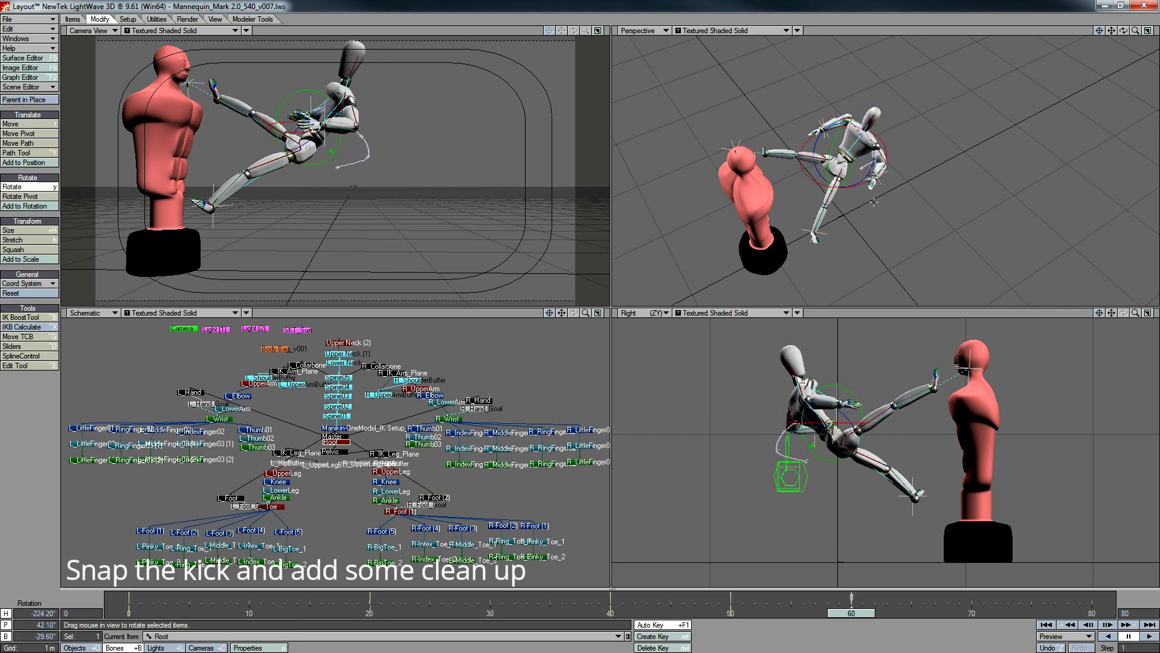
drag(840, 423, 864, 405)
click(191, 392)
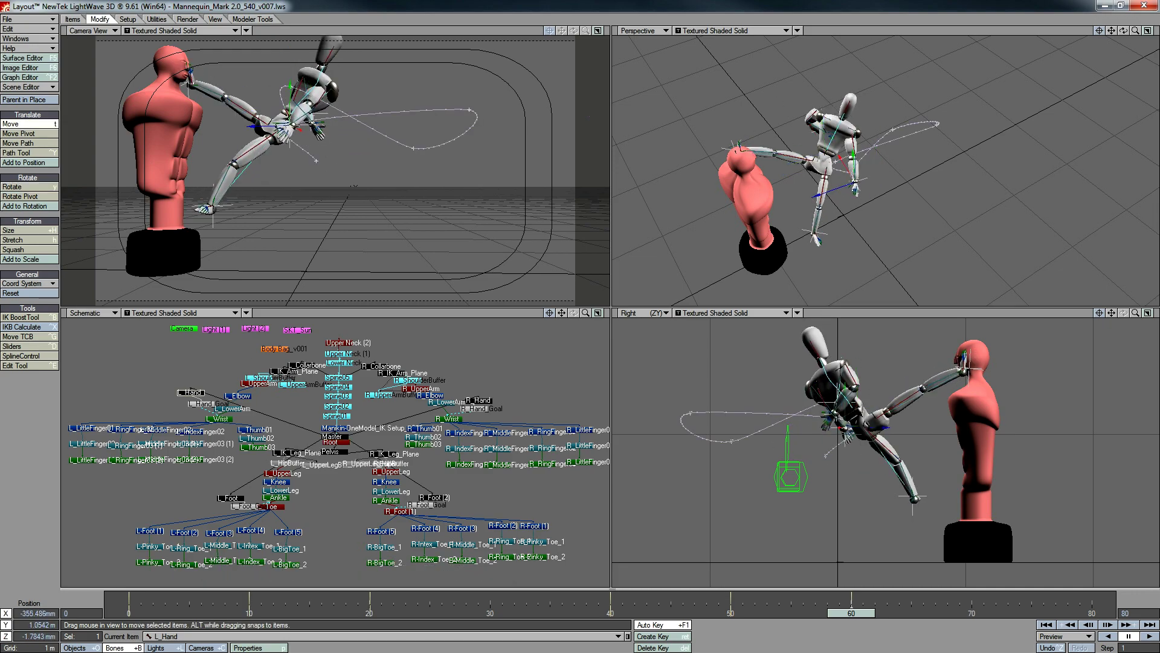
At frame 70, move the Root back from the statue to about X -50 mm, Y 723 mm, Z -283 mm and rotate it
click(972, 608)
drag(840, 562, 647, 562)
click(230, 498)
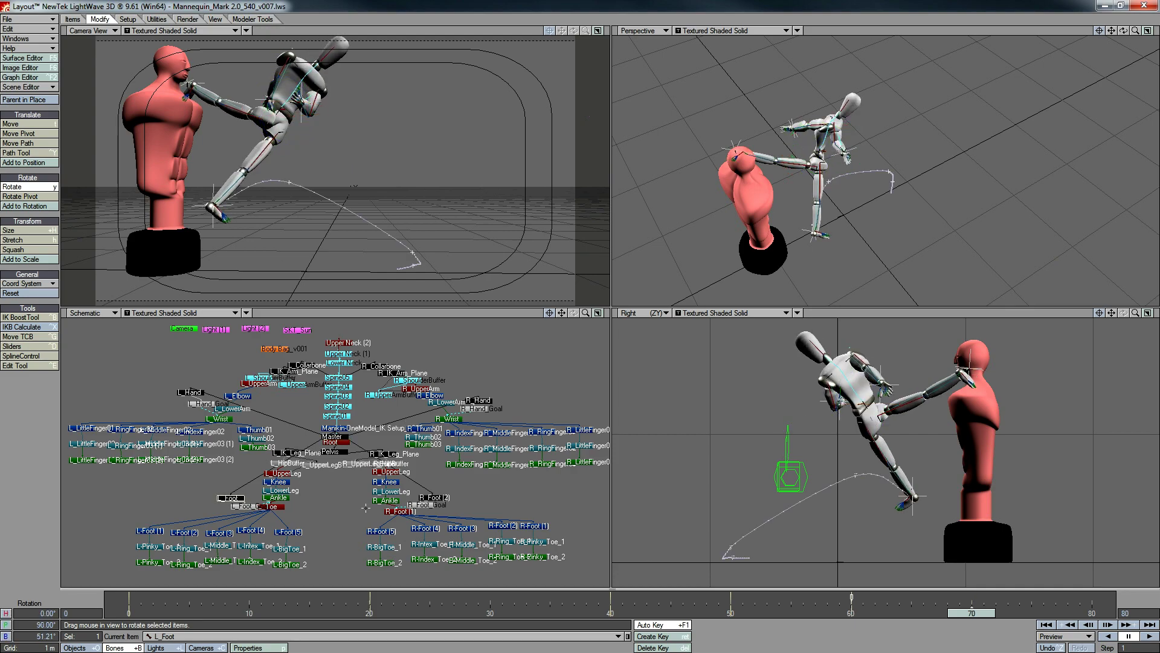
key(t)
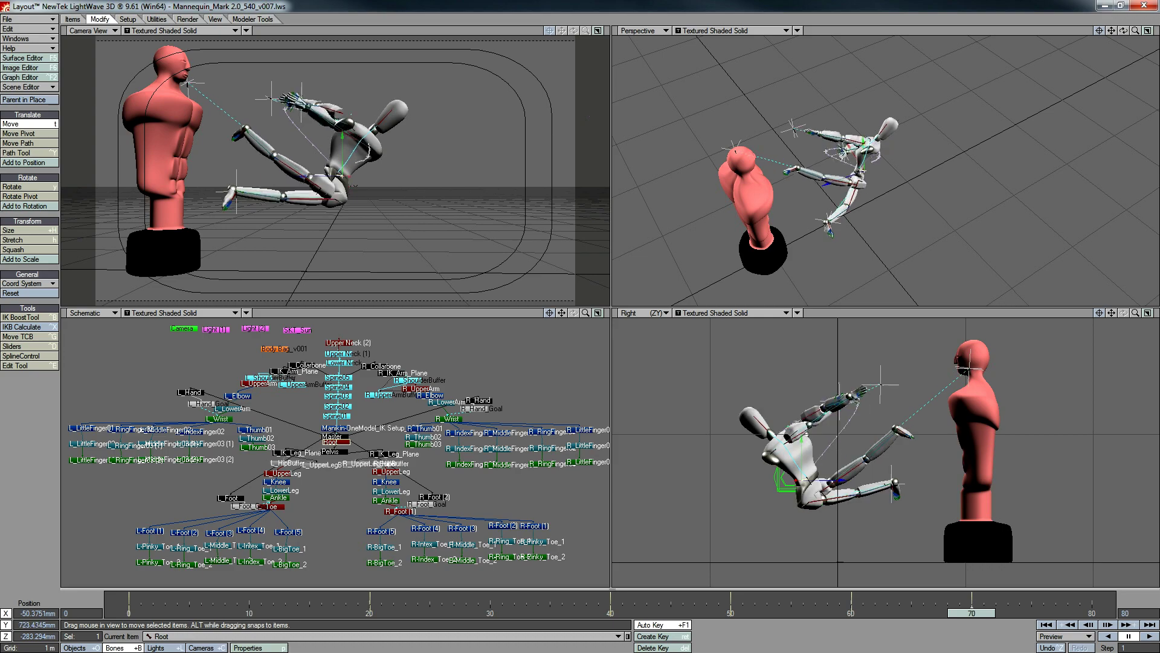
key(y)
At frame 70, plant R_Foot on the ground at about X 318 mm, Y 15 mm, Z 223 mm and raise the Root to about 803 mm
click(433, 496)
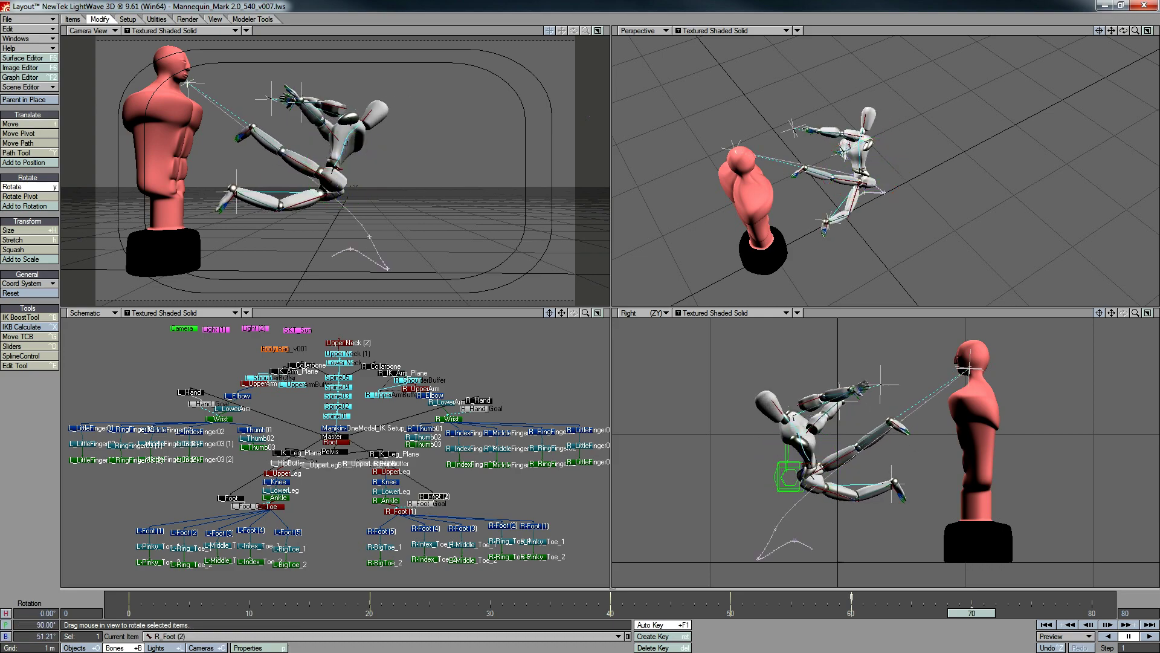
key(t)
drag(209, 247, 325, 266)
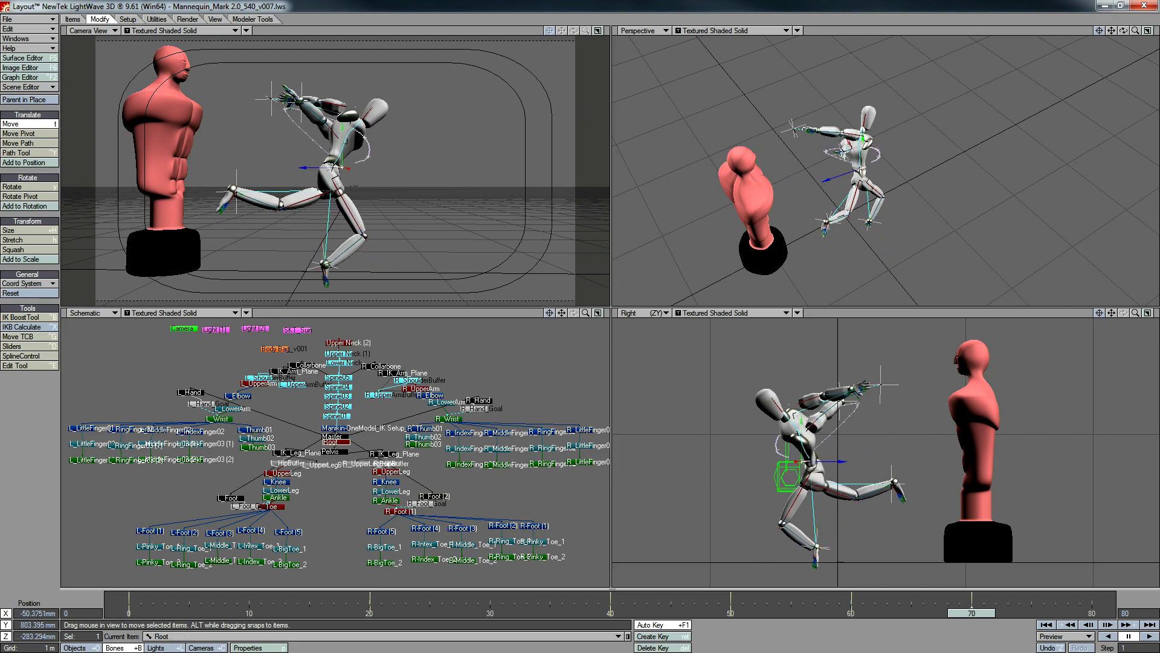
click(385, 500)
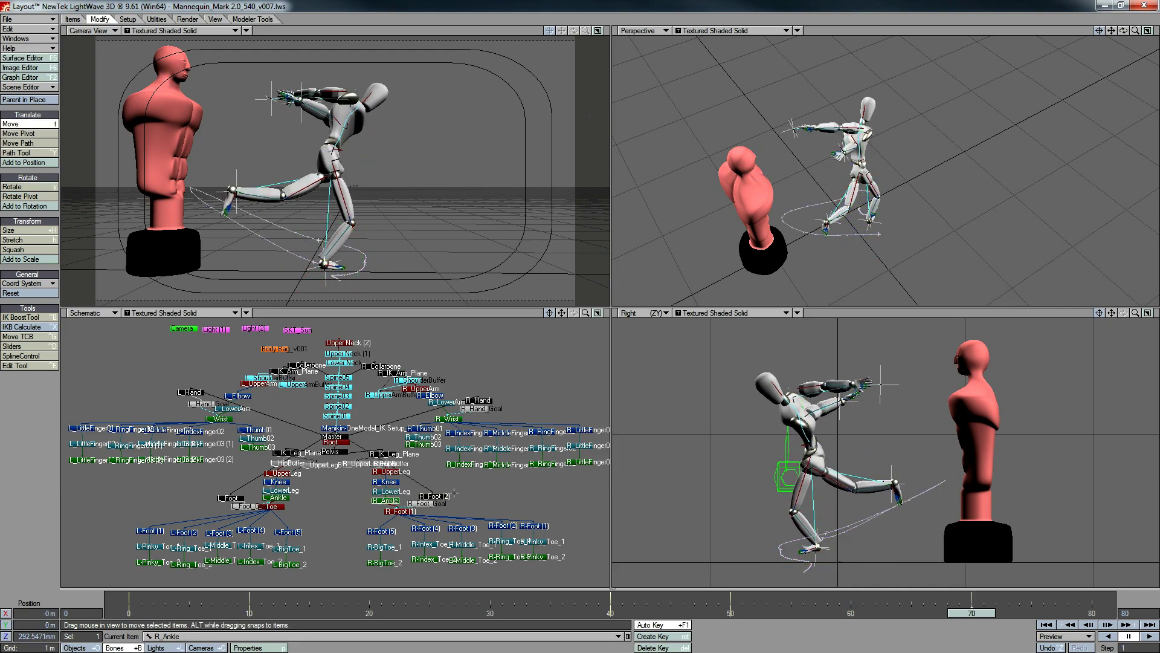
click(436, 496)
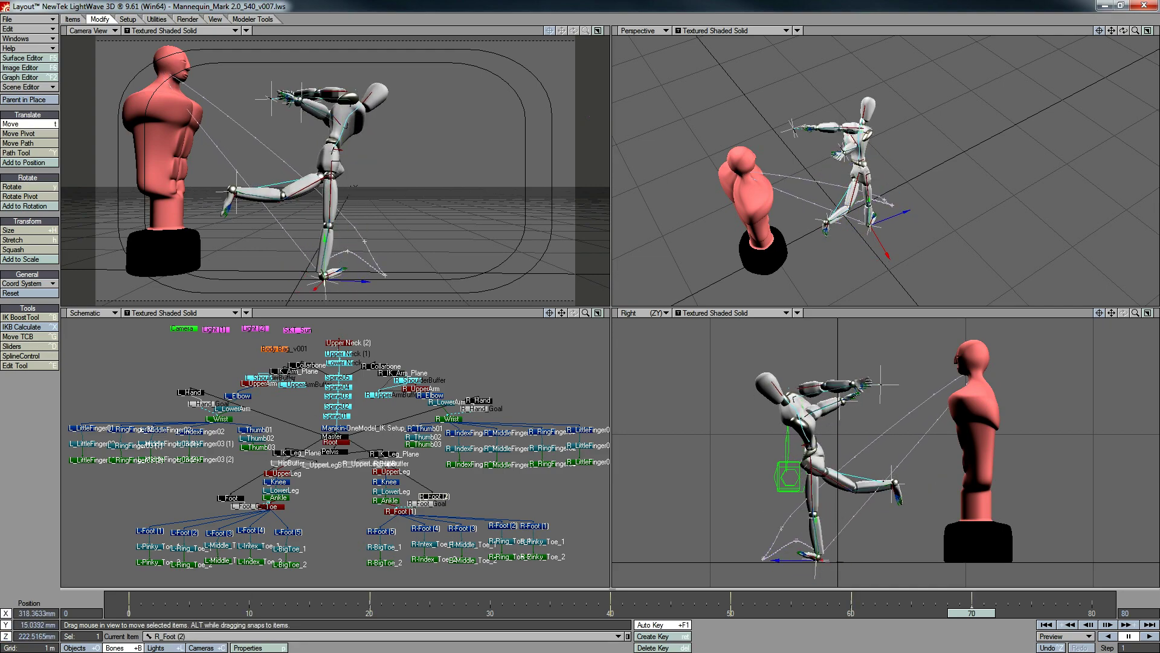
At frame 70, pull the outstretched hand control in toward the body and adjust the spine rotation
click(281, 112)
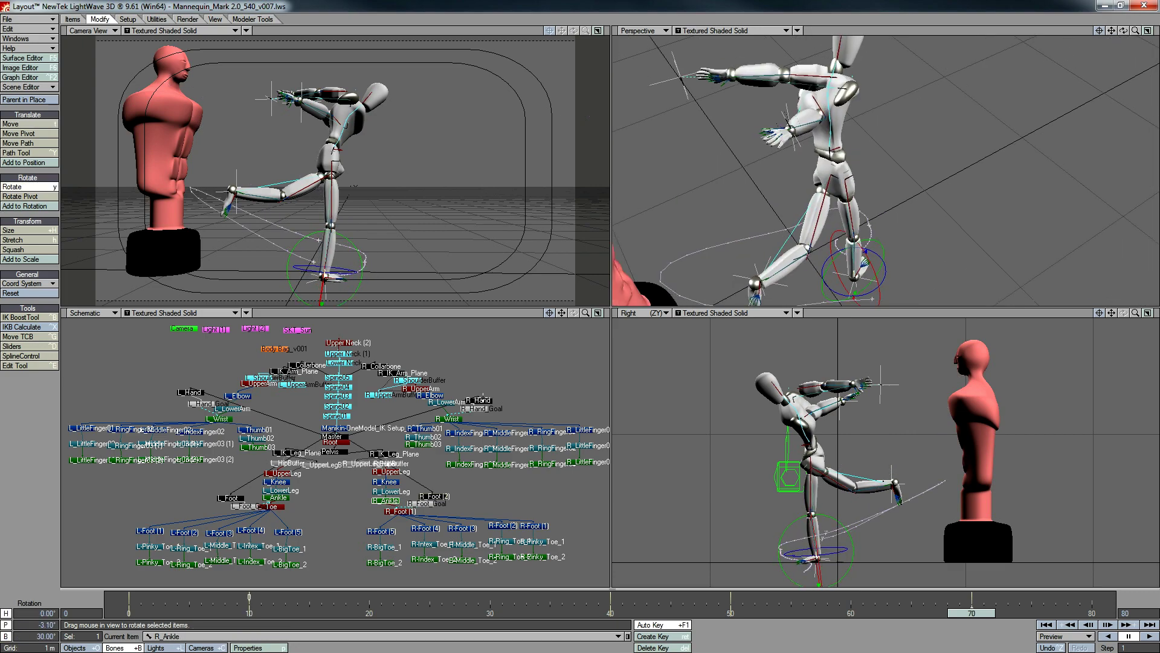
drag(682, 77, 888, 170)
click(904, 151)
key(y)
drag(1123, 31, 1088, 37)
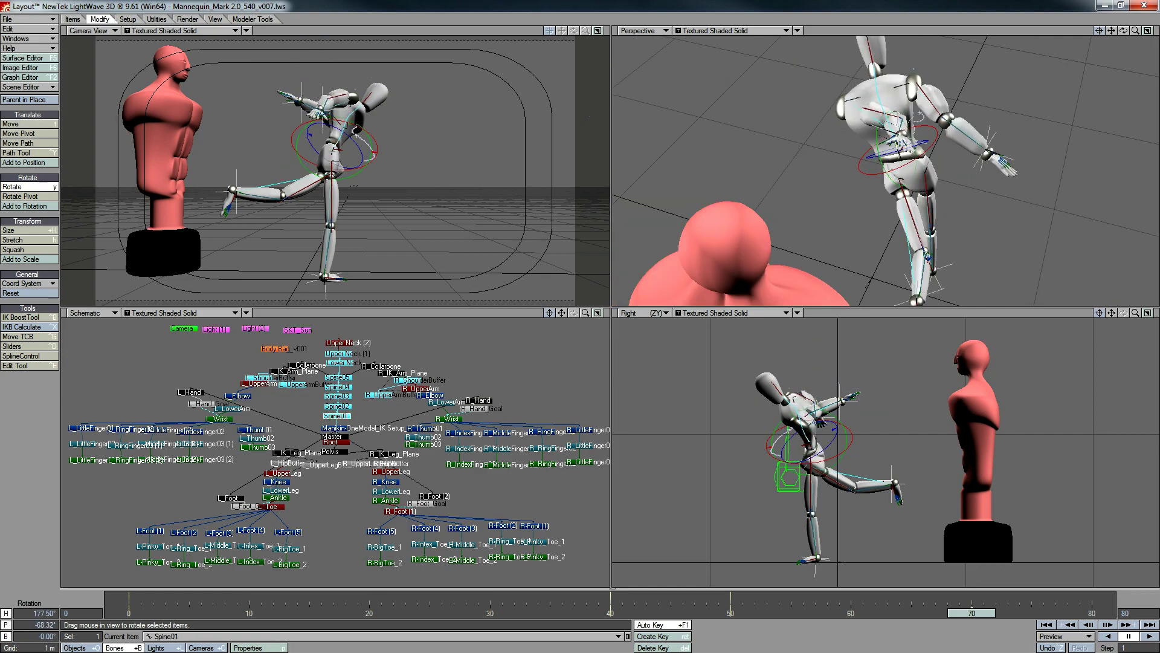
click(337, 377)
At frame 70, reposition L_Hand beside the body and move L_Foot to about X 99 mm, Y 614 mm, Z -348 mm
click(190, 392)
key(t)
drag(897, 142, 837, 96)
drag(933, 251, 904, 212)
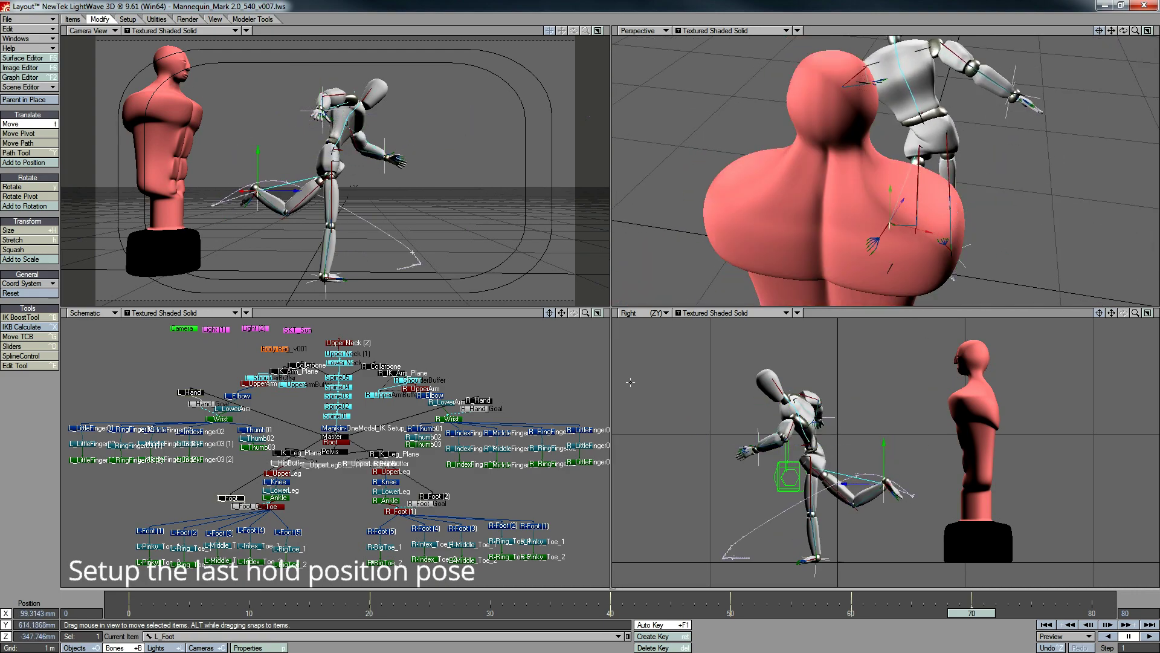
At frame 70, rotate the Root to heading -367.90°, pitch -6.90°, bank -10.20° and L_Ankle to pitch 40.00°, bank 3.30°
key(y)
drag(951, 86, 967, 121)
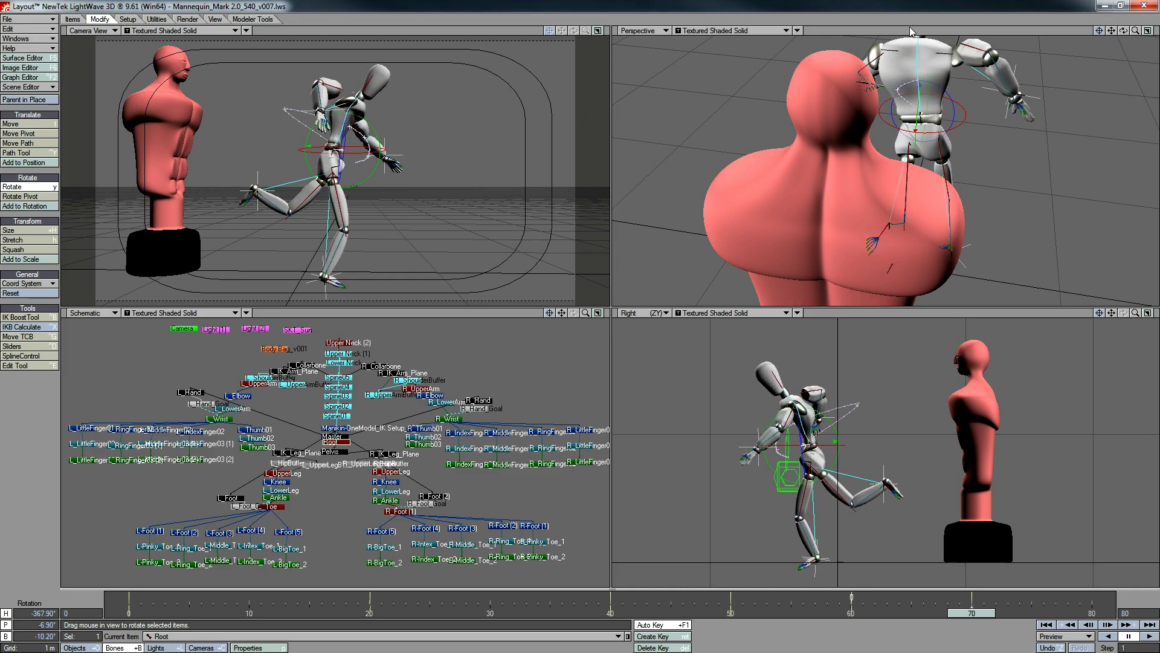
click(277, 497)
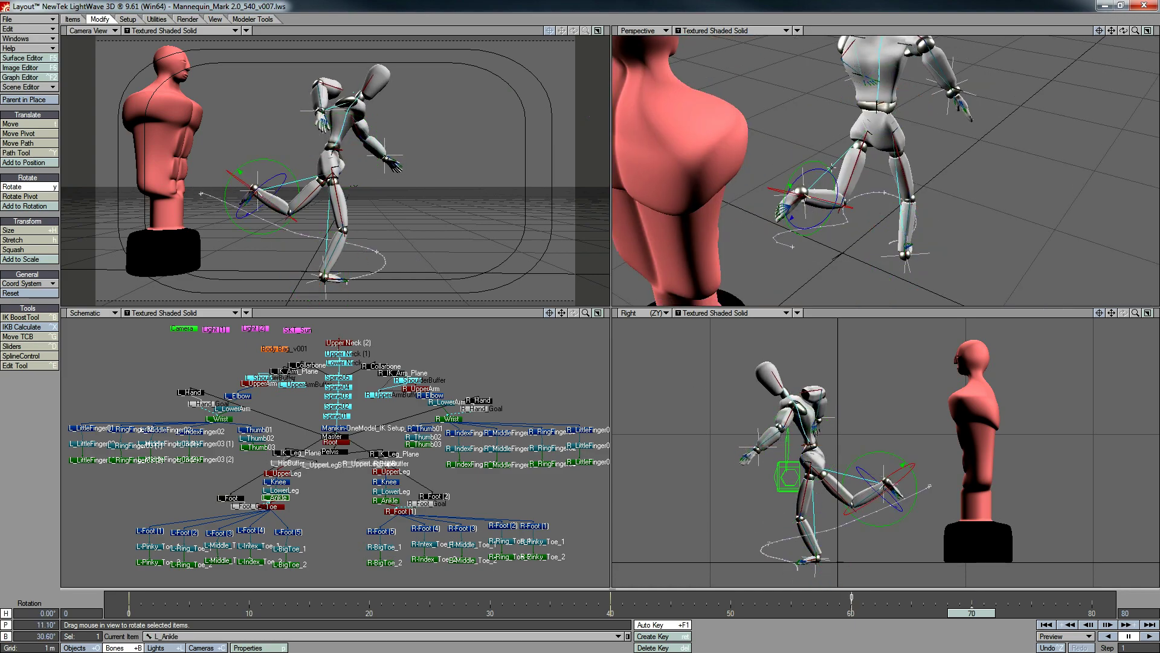
drag(810, 193, 809, 175)
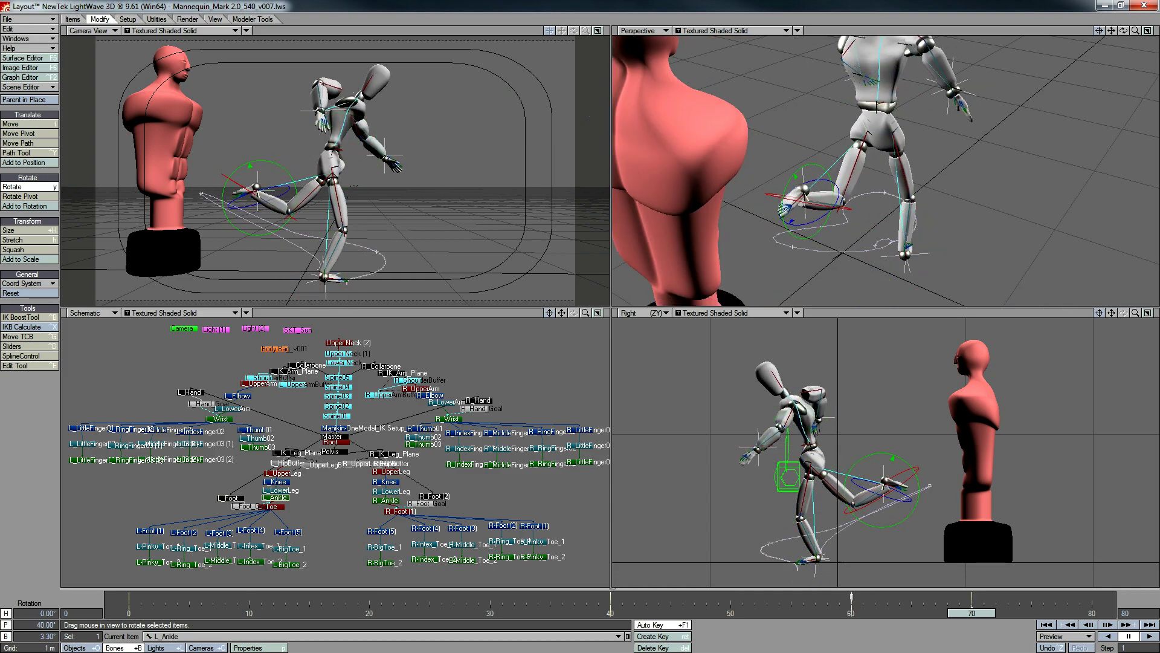
At frame 70, reposition the R_Hand control to complete the final hold pose
click(482, 400)
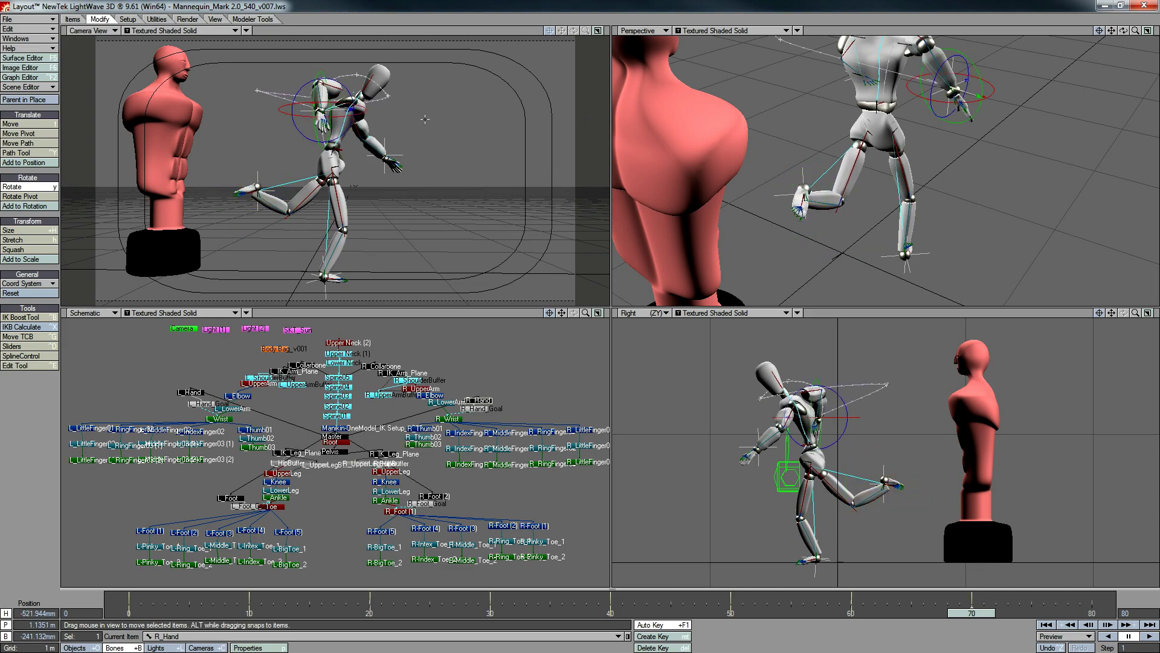
key(t)
alt+drag(1095, 47, 966, 51)
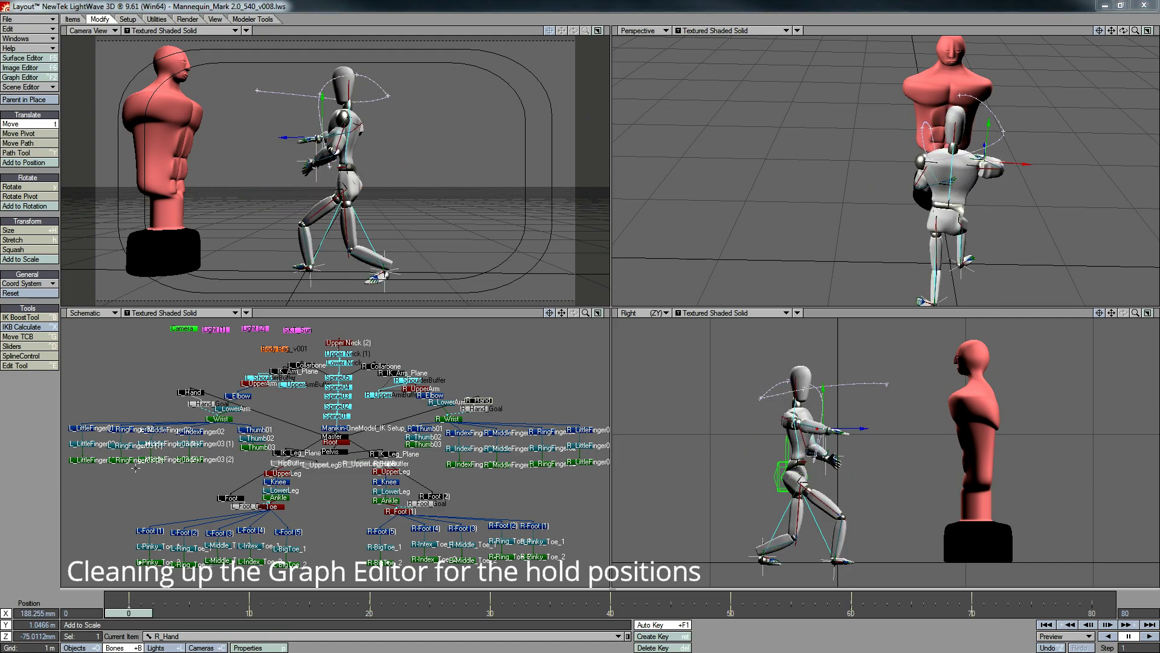
Open the Graph Editor and examine the R_Hand and R_Foot position curves around the keys at frames 10 and 20
key(ctrl+F2)
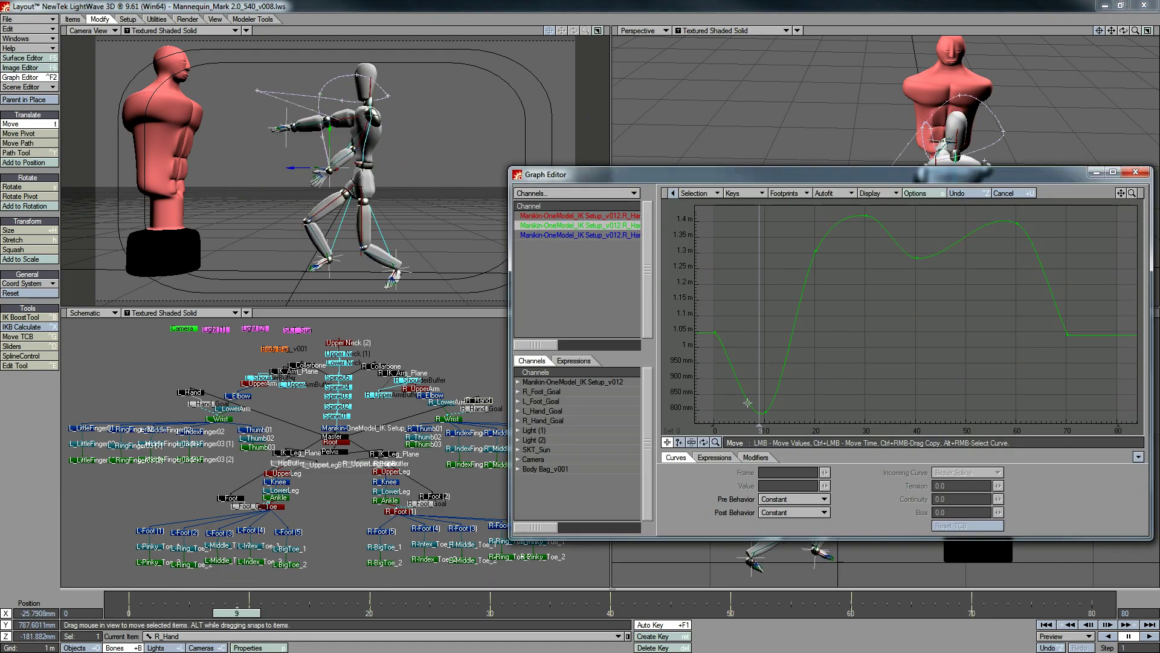
click(231, 497)
key(Left)
key(Left)
key(Left)
key(Left)
key(Left)
key(Left)
key(Left)
key(Left)
key(Left)
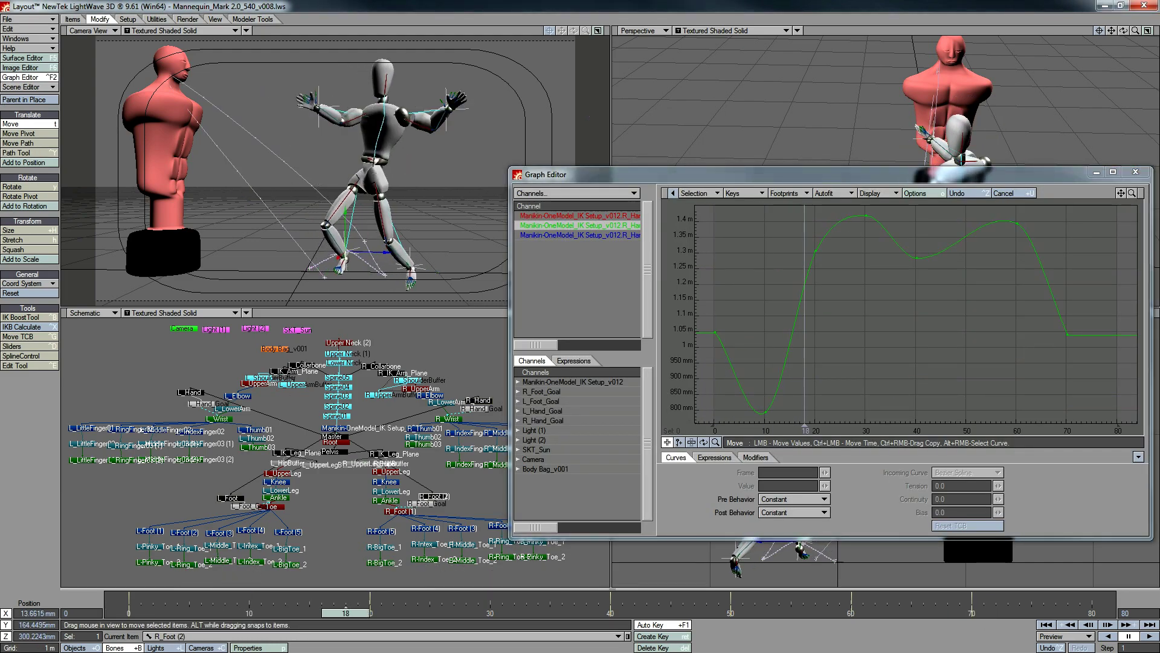
click(765, 412)
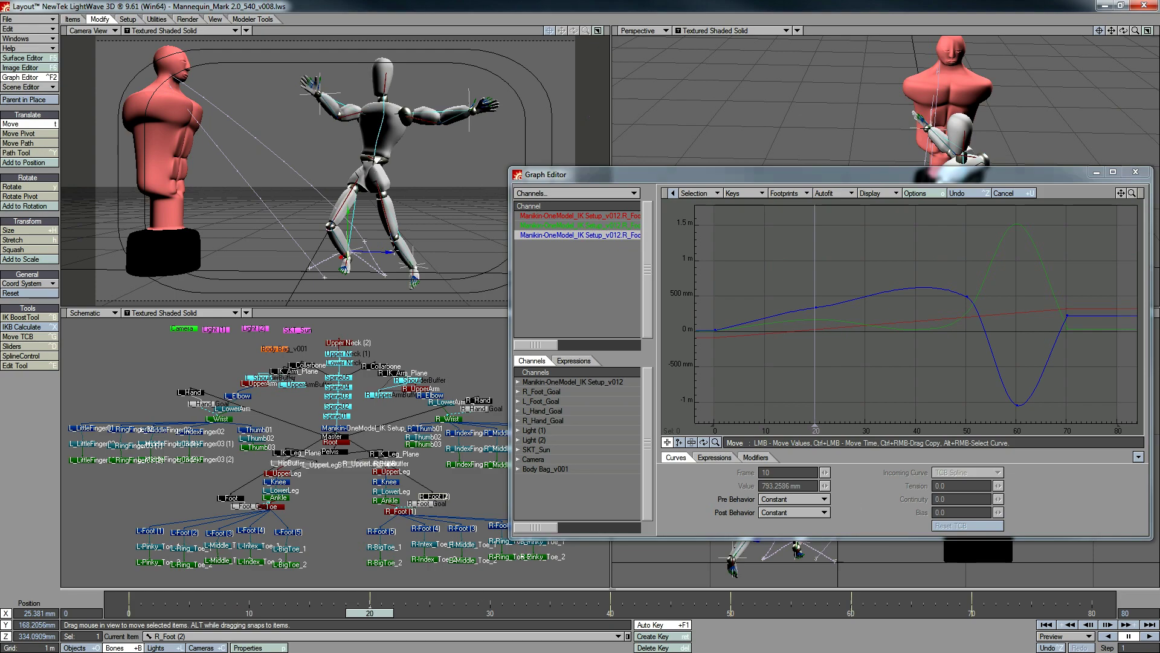
click(815, 307)
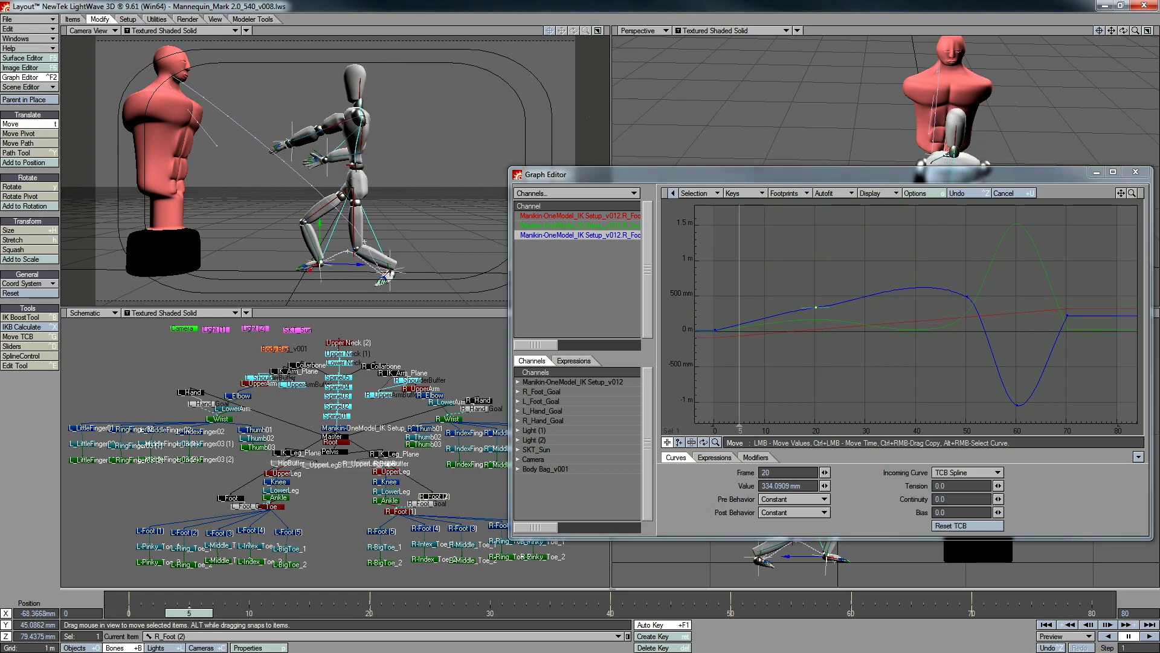
On L_Foot's Z position curve at frame 20, try raising the key, undo the move, and change the incoming curve type
click(226, 497)
click(386, 616)
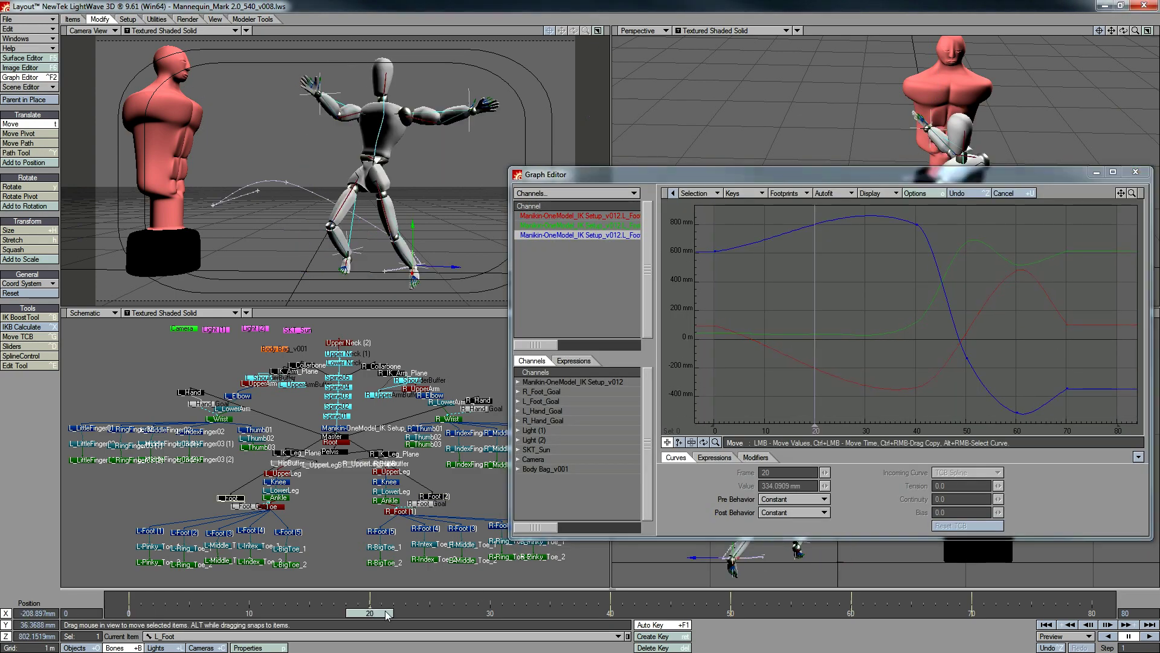
drag(815, 224, 815, 151)
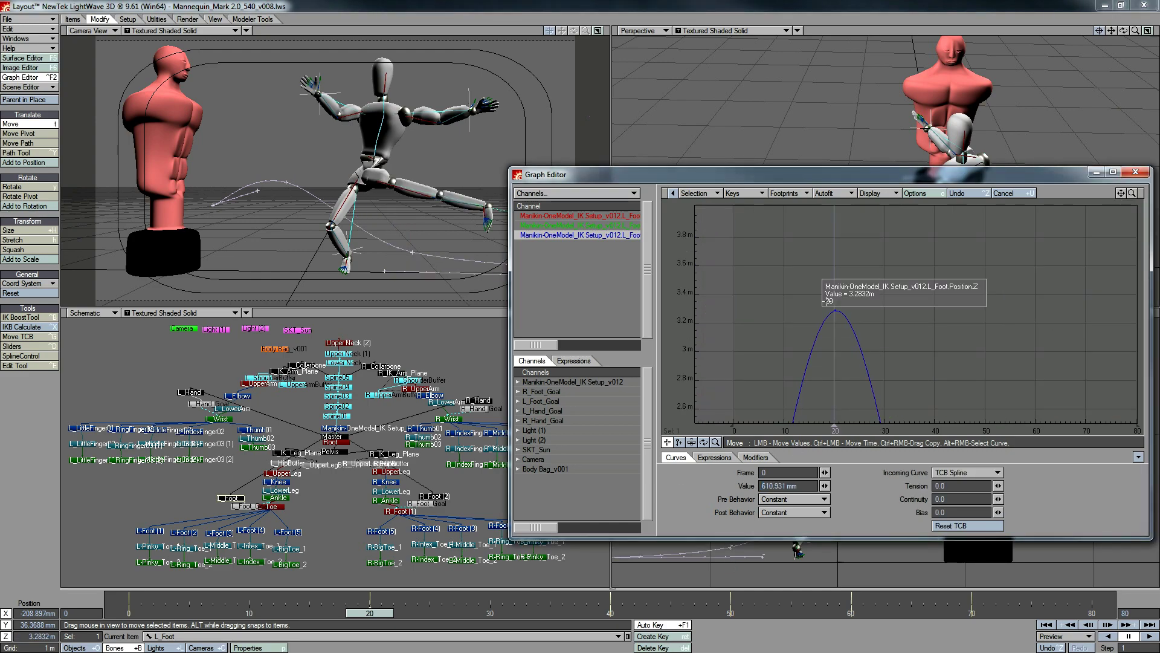
key(ctrl+z)
click(965, 472)
click(965, 483)
Adjust R_Foot's Z position curve around frame 40 and close the Graph Editor
click(434, 496)
mouse_move(381, 612)
mouse_down()
mouse_move(453, 613)
mouse_move(369, 613)
mouse_move(634, 613)
mouse_up()
click(820, 336)
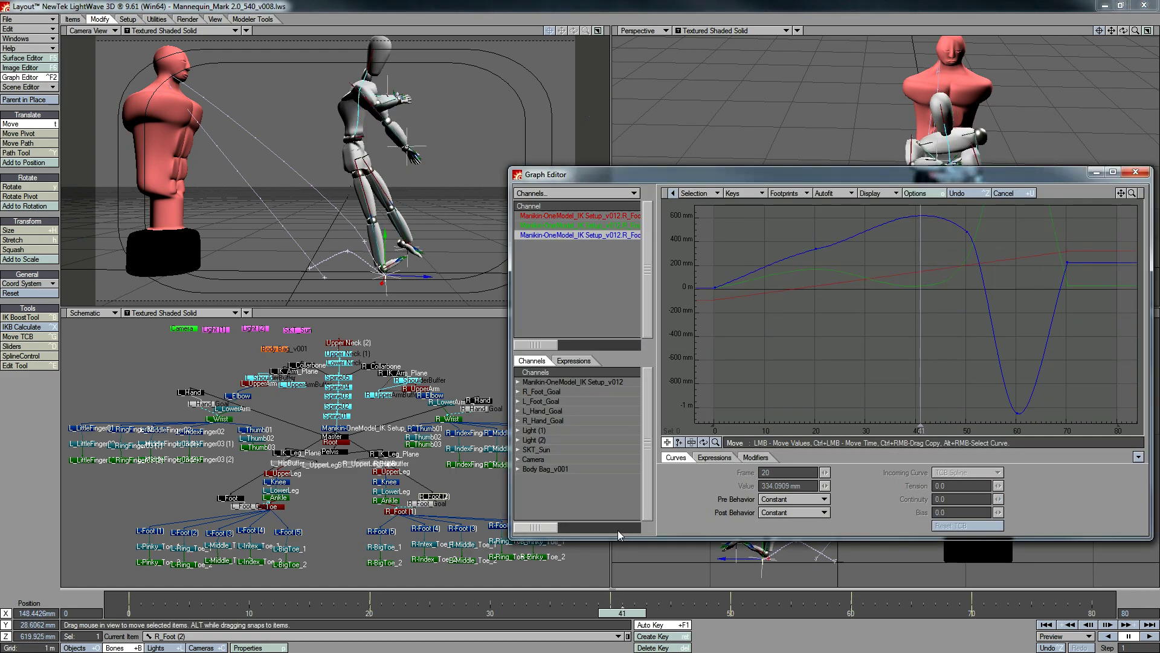
drag(916, 339, 899, 311)
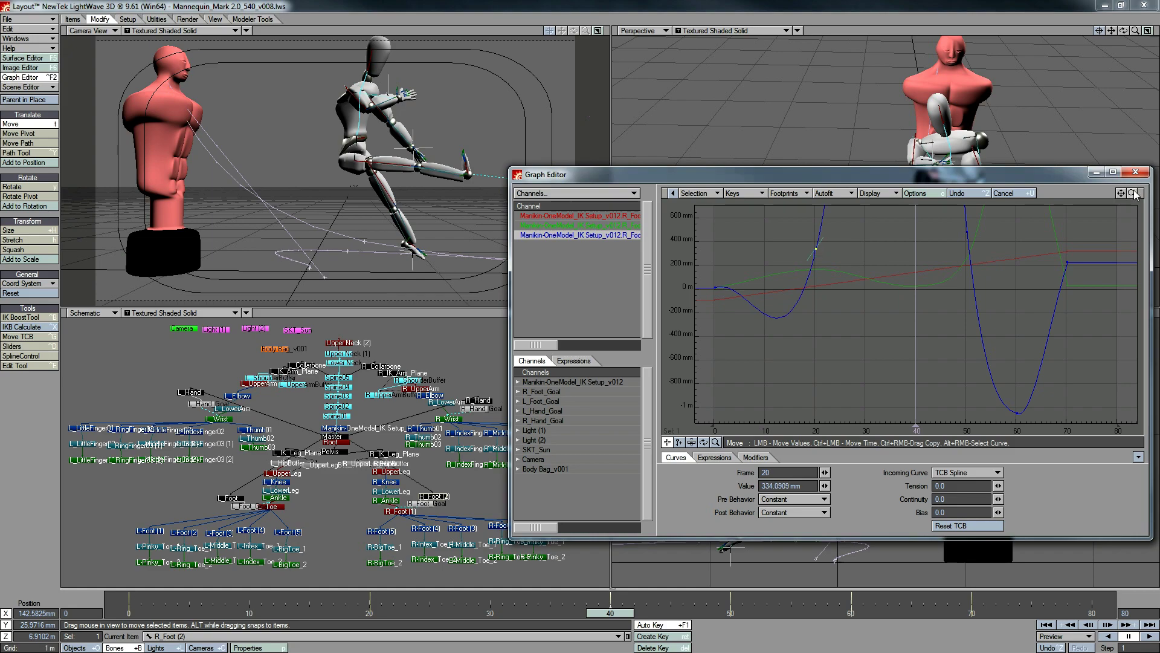
mouse_move(610, 613)
mouse_down()
mouse_move(598, 615)
mouse_move(623, 616)
mouse_move(611, 615)
mouse_up()
key(ctrl+F2)
At frame 40, rotate R_Ankle to pitch -11.10° and bank 26.40°, and select L_Foot for moving
key(Up)
key(y)
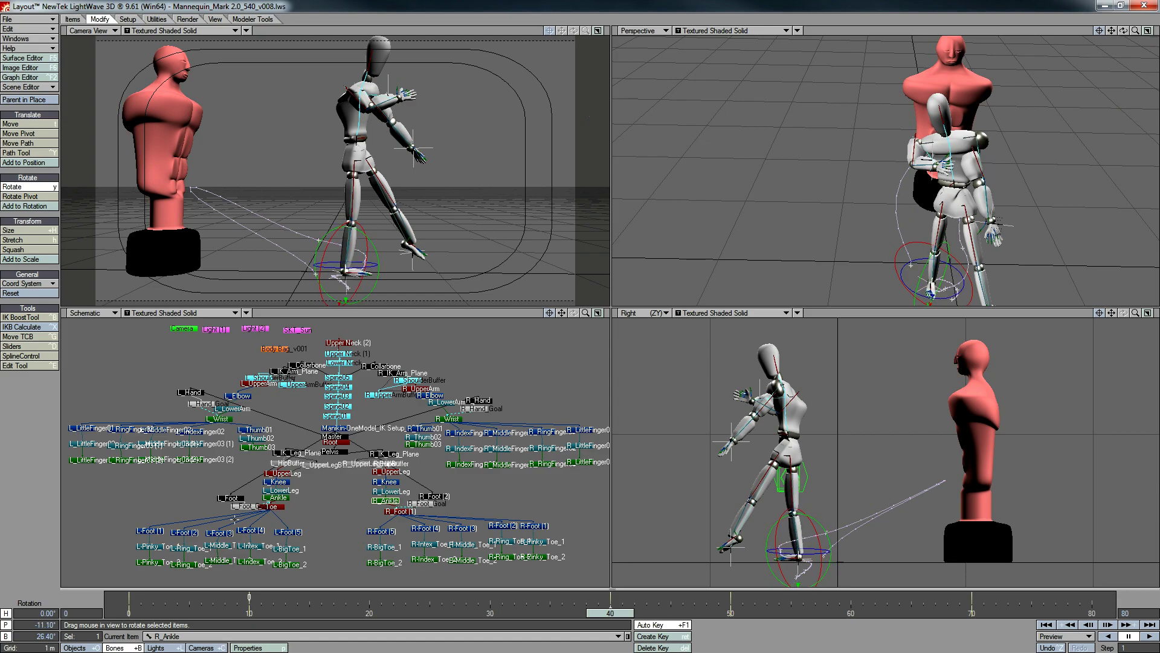
click(718, 537)
key(t)
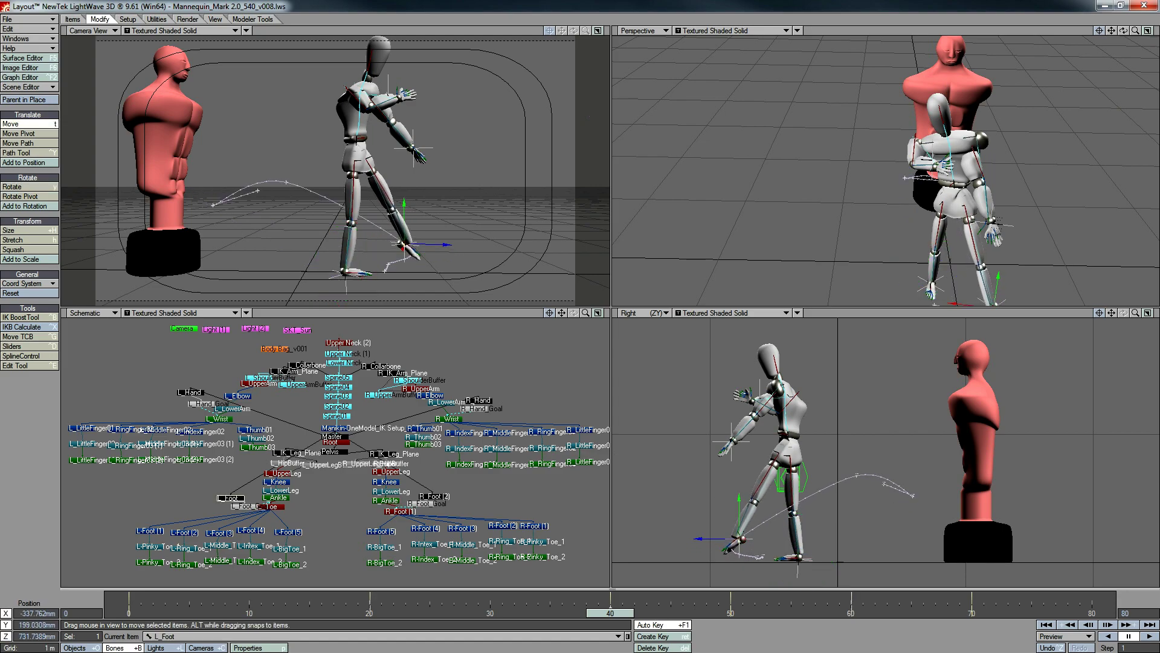
At frame 45, adjust the hand controls, placing L_Hand at about X 129 mm, Y 1.11 m, Z -275 mm
drag(610, 613, 634, 613)
key(Right)
key(Right)
key(Right)
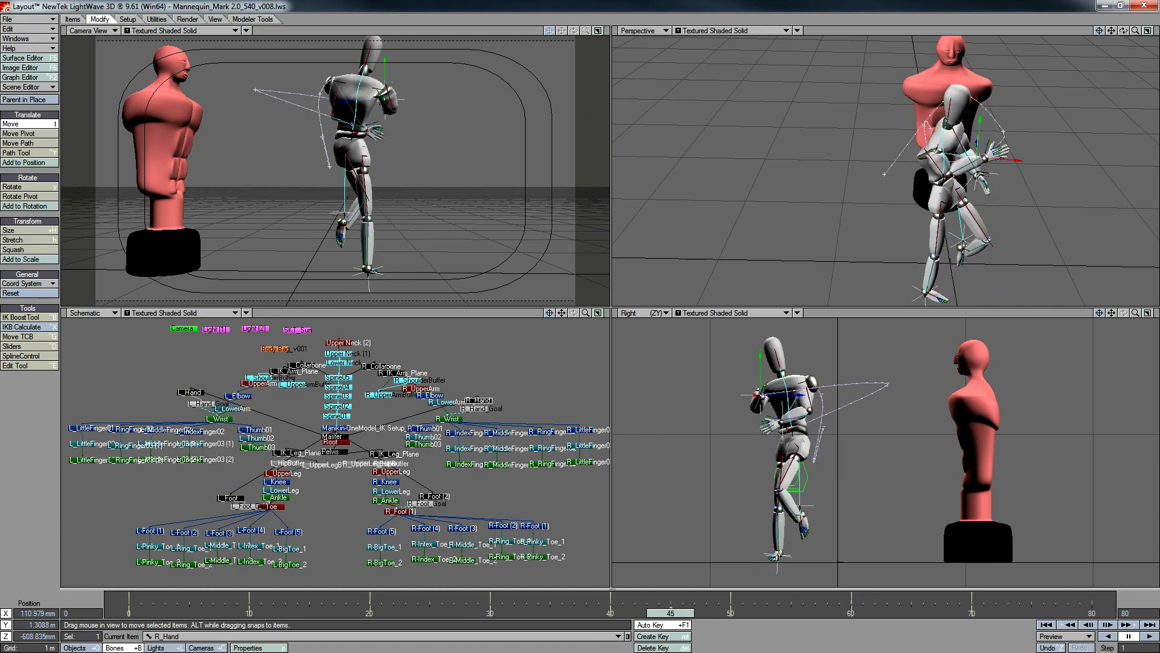
mouse_move(972, 189)
mouse_down()
mouse_move(983, 162)
mouse_move(984, 181)
mouse_up()
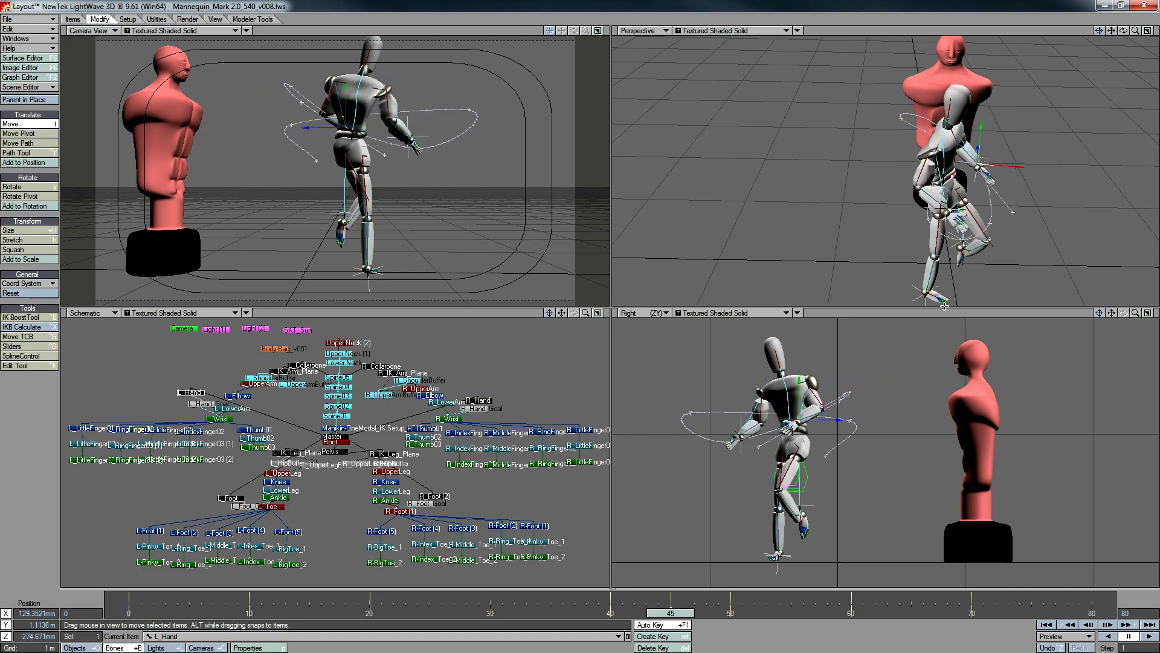
mouse_move(671, 612)
mouse_down()
mouse_move(732, 610)
mouse_move(671, 612)
mouse_up()
Move R_Hand to about X 365 mm, Y 1.22 m, Z -218 mm at frame 50 and raise L_Hand to about 1.26 m at frame 60
click(477, 400)
drag(942, 158, 844, 169)
drag(712, 615, 730, 612)
drag(813, 428, 813, 405)
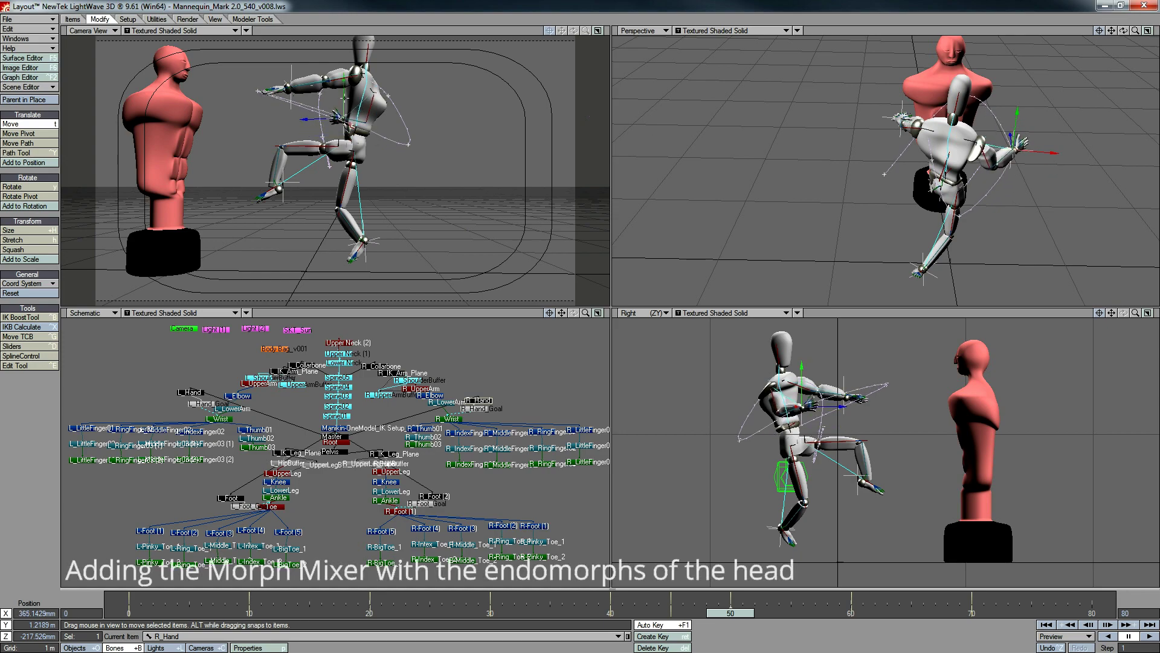
drag(730, 613, 852, 615)
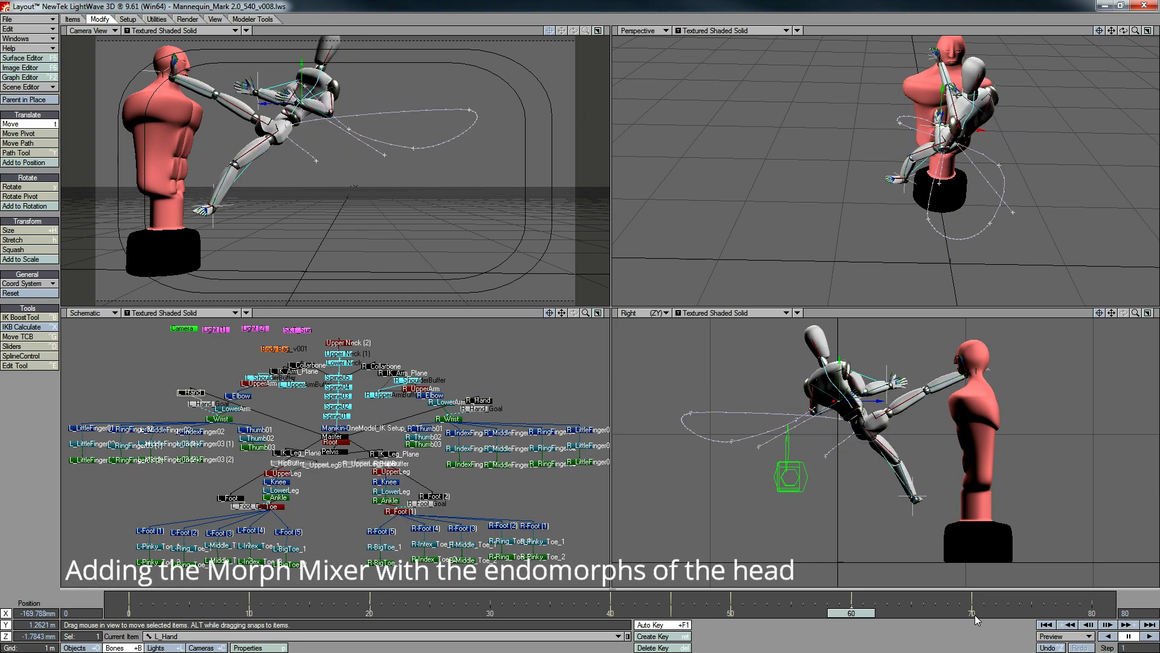
Open the Morph Mixer for the Body Bag_v001 object from its deformation properties
key(shift+o)
key(y)
key(p)
double_click(417, 484)
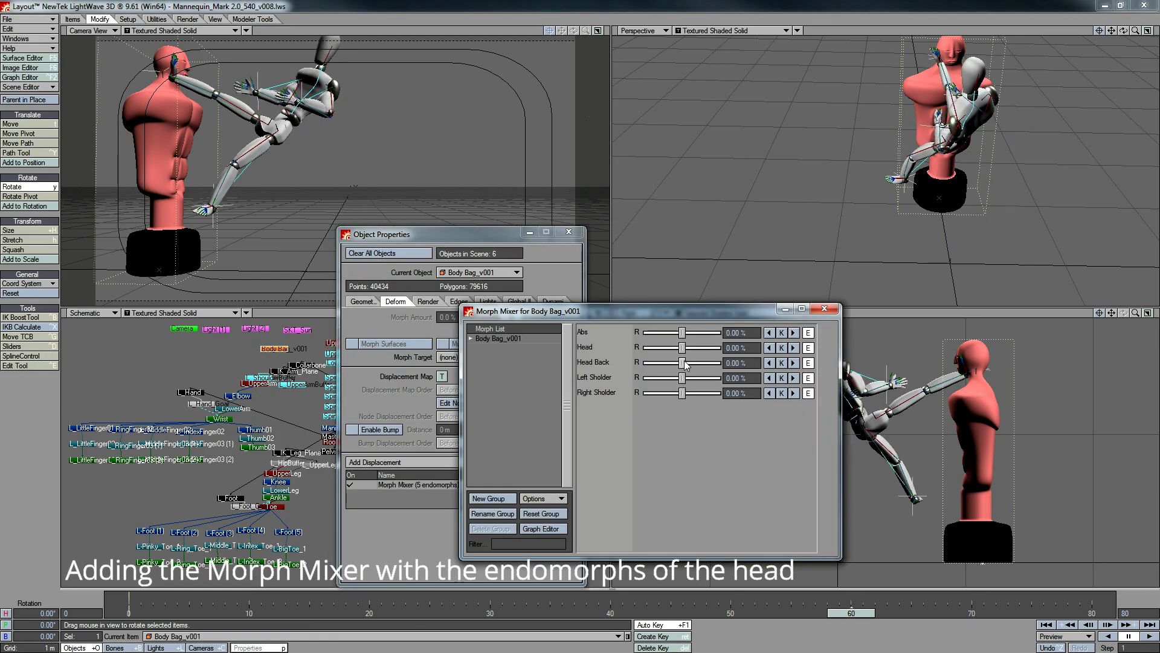
Keyframe the Head Back morph around the kick's impact from about frame 57, returning it to 0.00% by frame 72
key(Left)
key(Left)
key(Left)
drag(717, 362, 685, 366)
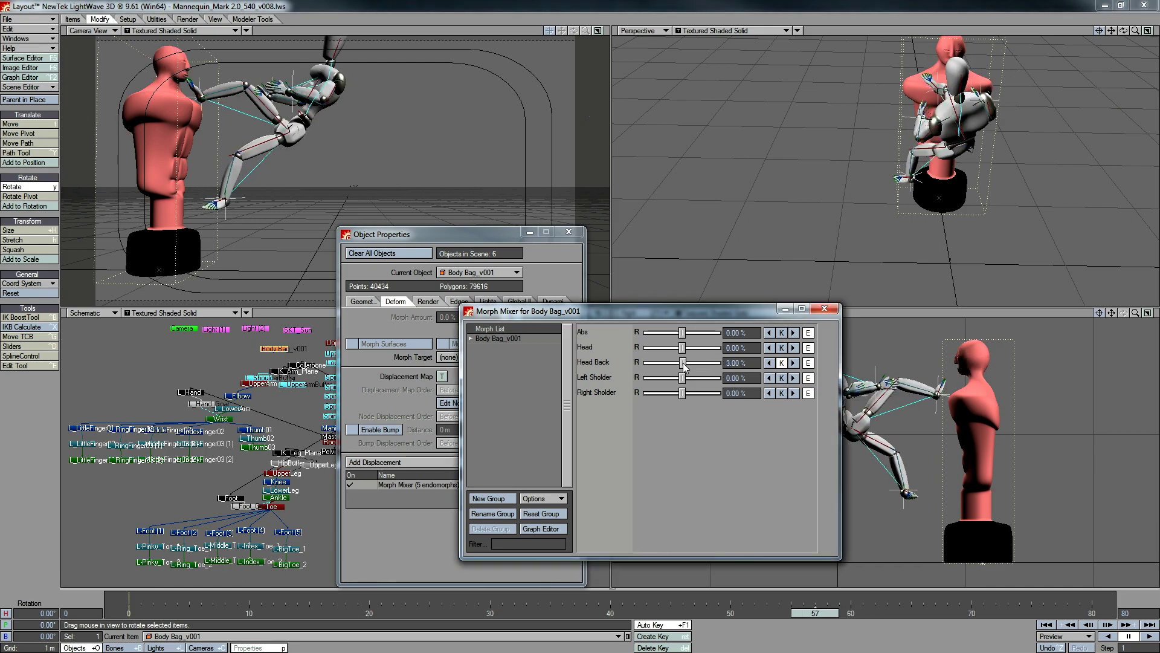
drag(849, 620, 874, 616)
click(686, 365)
drag(675, 363, 686, 365)
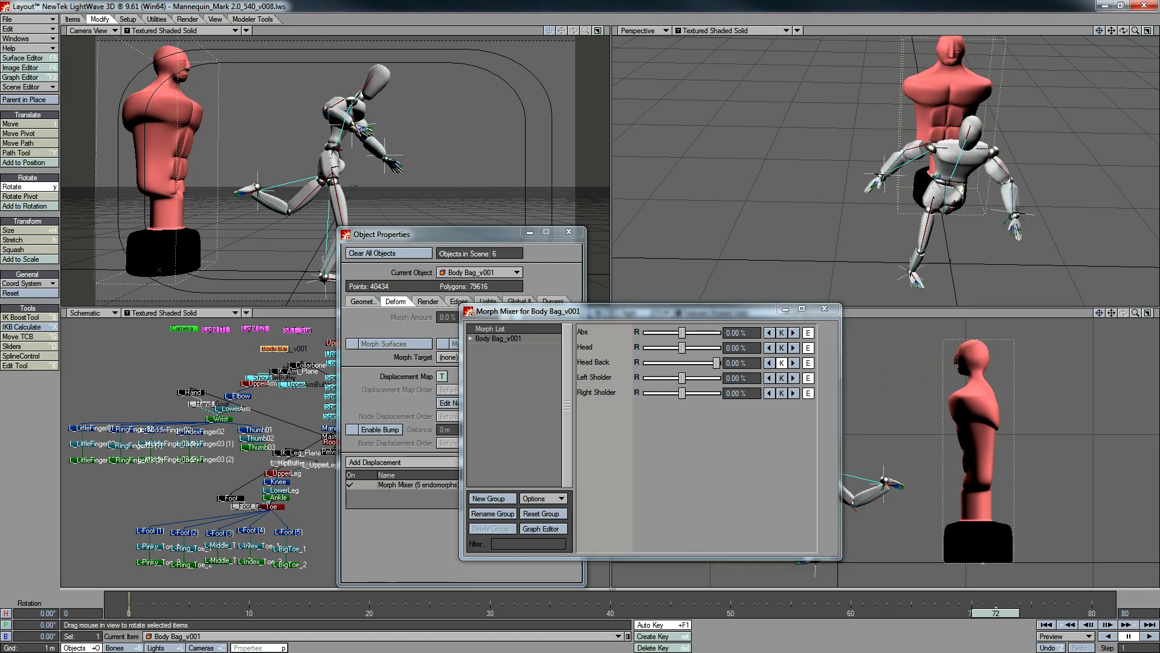
After the impact, pull R_Foot (2) away from the statue to about X 648 mm, Y 994 mm, Z -564 mm at frame 64
drag(128, 612, 741, 603)
key(Down)
key(Right)
key(Right)
key(Right)
key(Right)
key(Right)
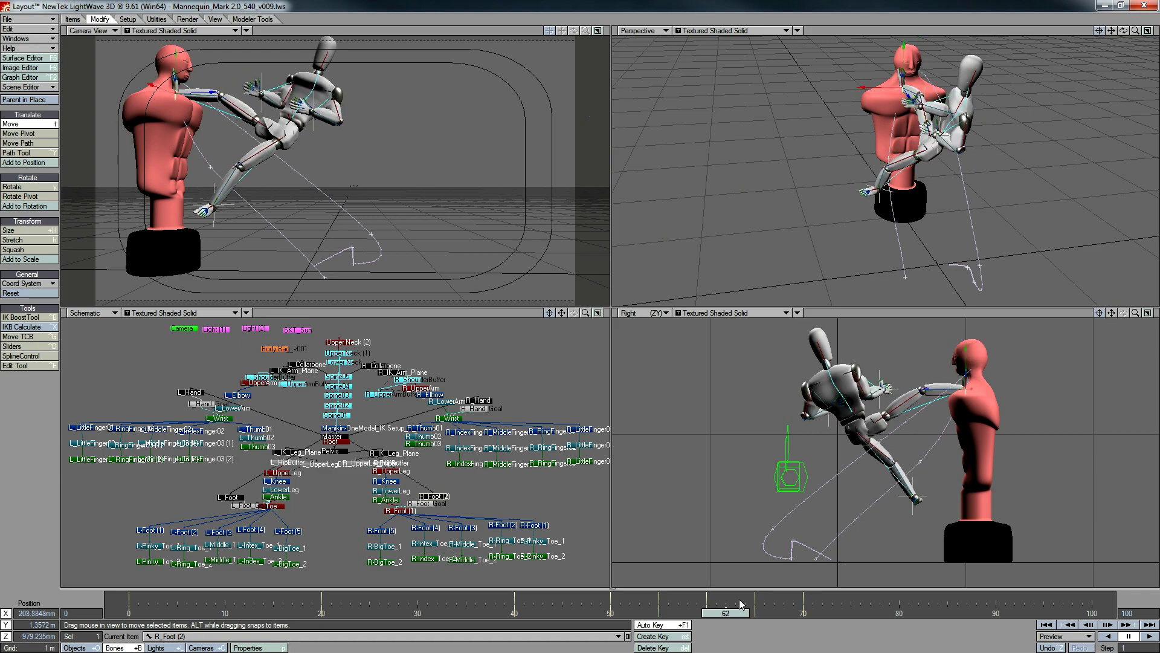
drag(964, 389, 925, 434)
key(Right)
key(Right)
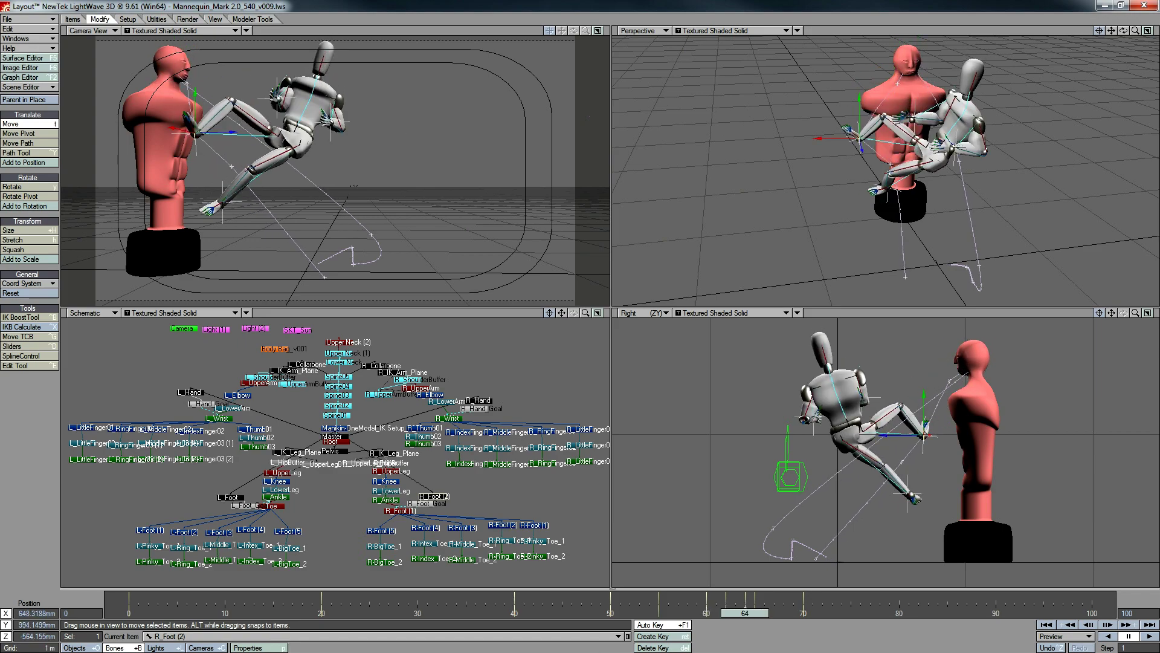
At frame 67, place L_Foot at about X 233 mm, Y 577 mm, Z -416 mm
drag(745, 612, 772, 617)
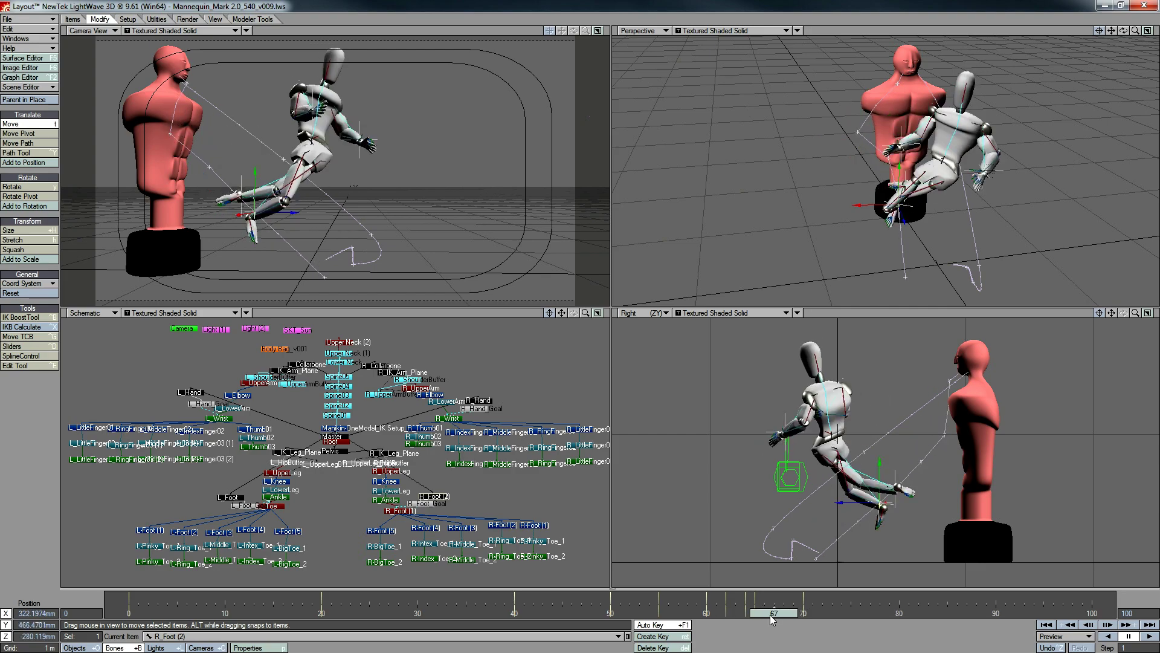
drag(247, 544, 248, 490)
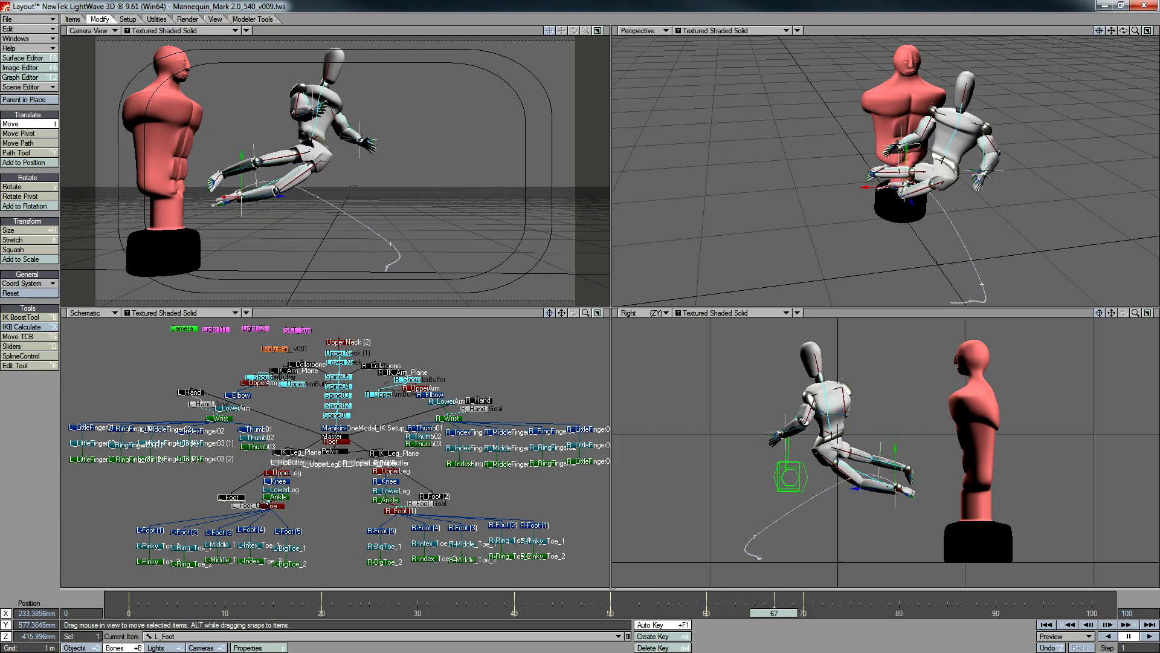
key(y)
At frame 75, lower both hand controls and bring L_Foot down to the floor behind the body for the landing
drag(775, 613, 851, 612)
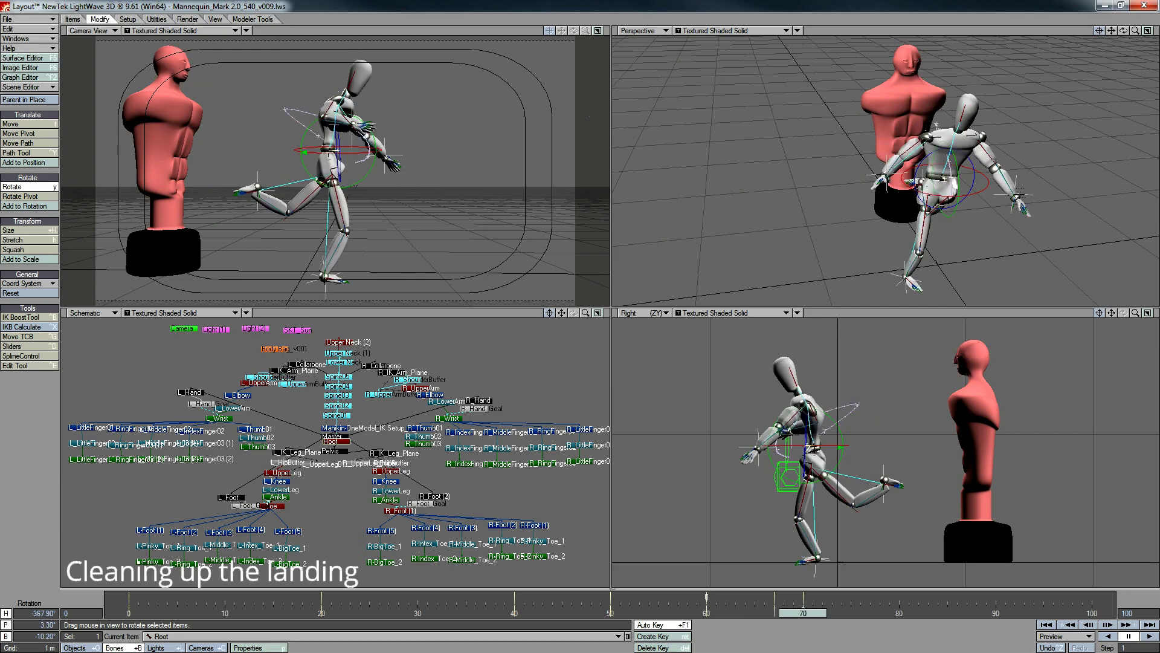
click(260, 219)
key(t)
drag(260, 219, 427, 211)
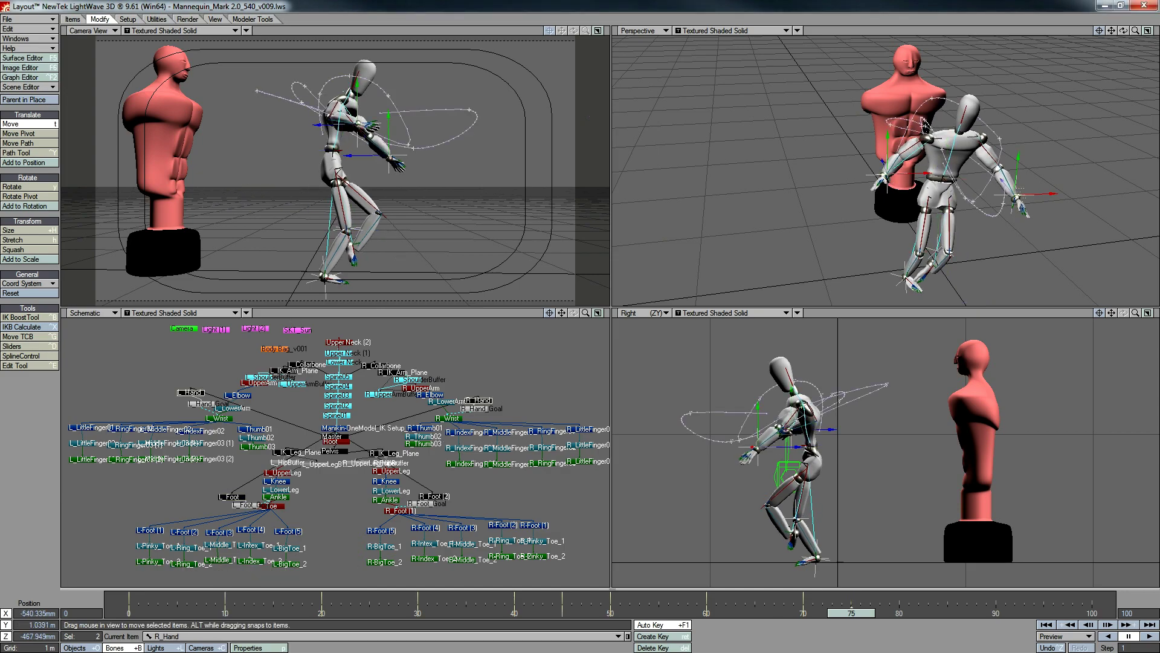
click(433, 496)
click(232, 496)
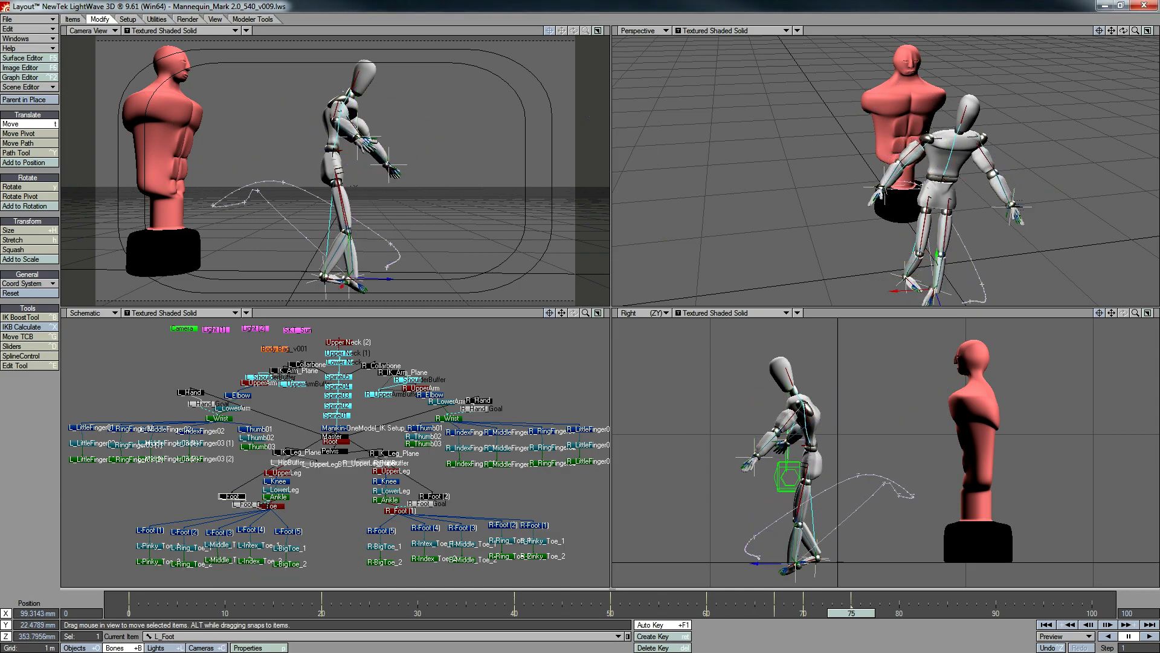
Adjust the body's Root at frame 75 and rotate L_Ankle to pitch 7.90° and bank -21.60°
click(330, 441)
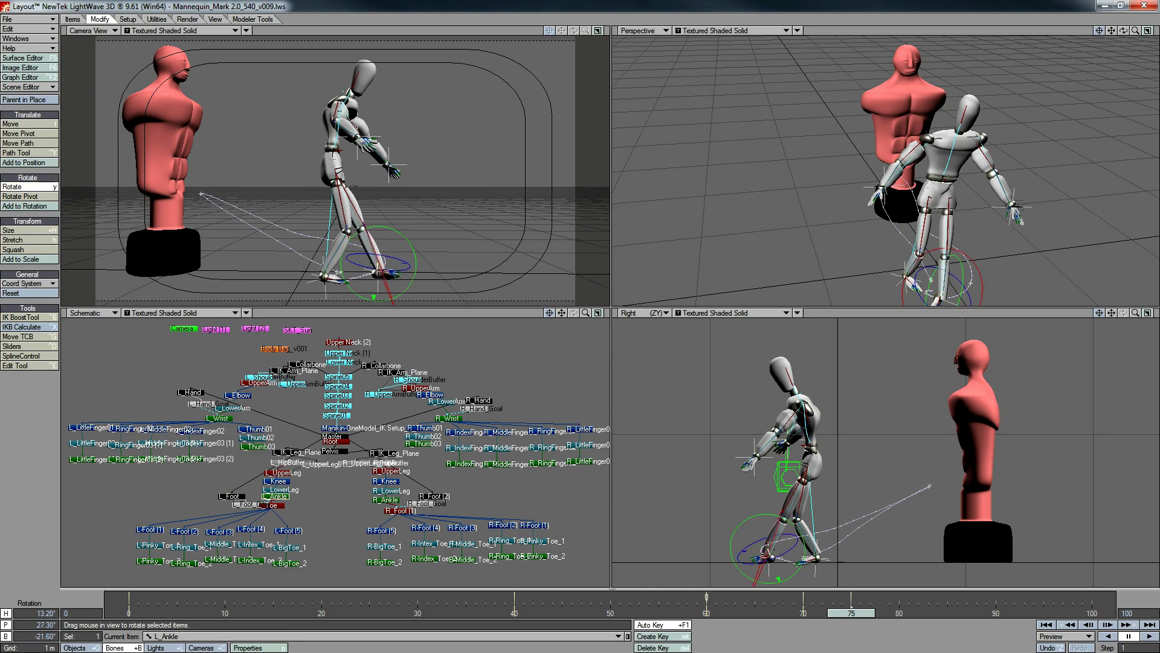
click(279, 496)
key(y)
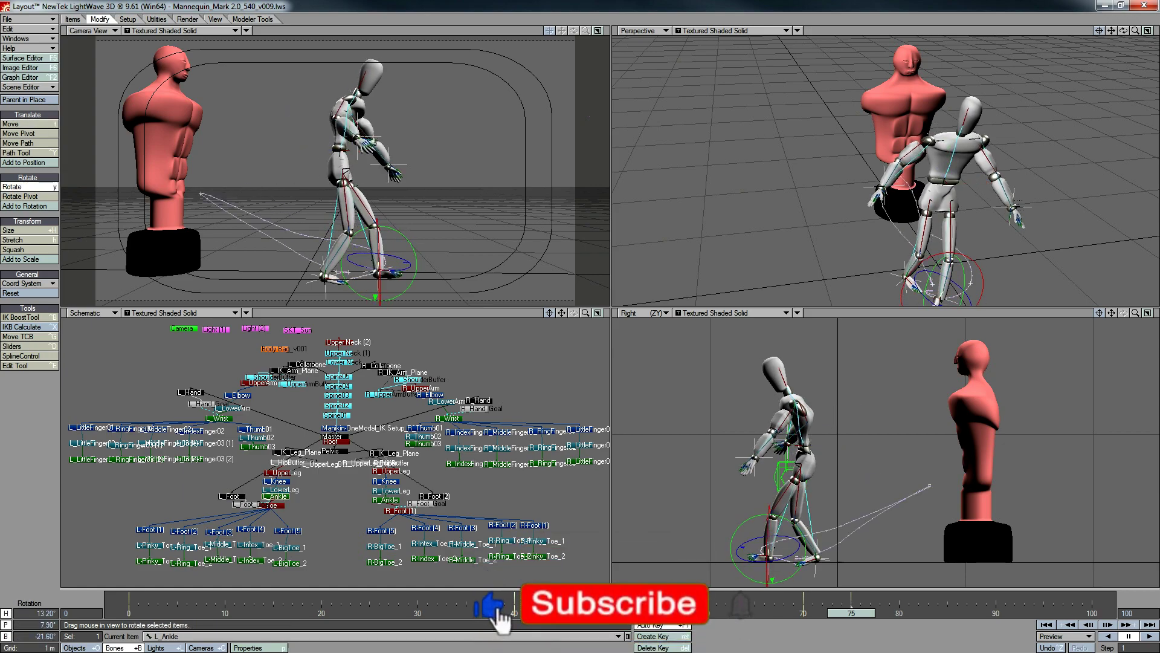
Refine L_Foot's landing path, placing it at about X 61 mm, Y 429 mm, Z -62 mm at frame 72
drag(1100, 30, 1101, 34)
key(Down)
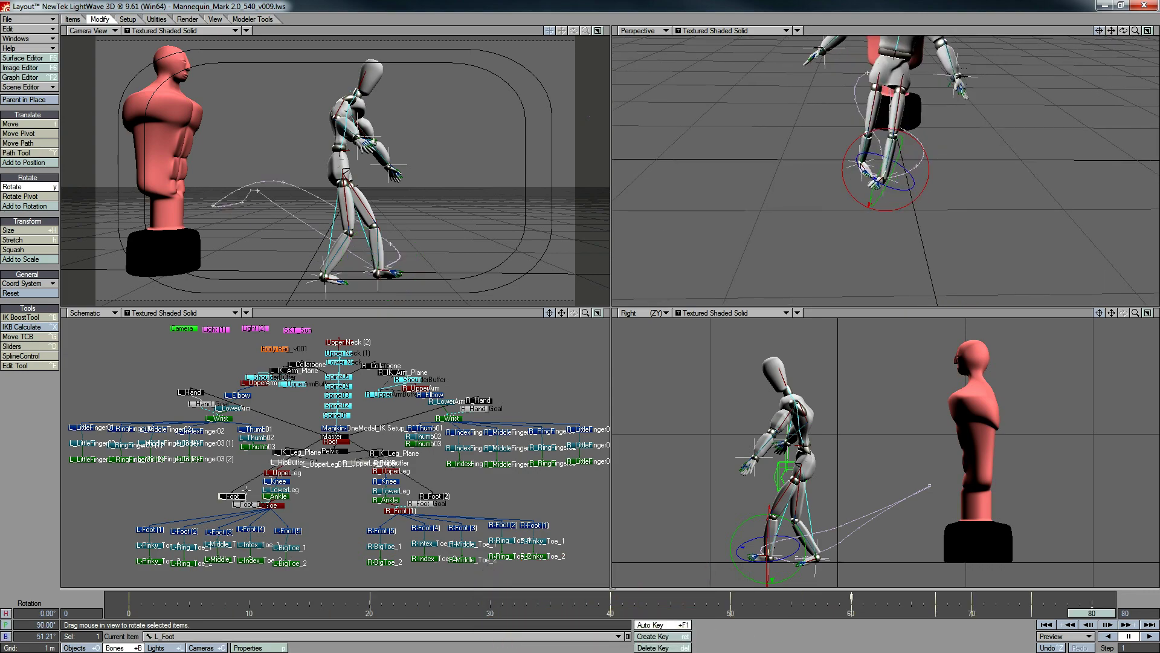
key(t)
key(Left)
key(Left)
key(Left)
key(Left)
key(Left)
key(Left)
key(Left)
key(Left)
key(Left)
key(Left)
key(Left)
drag(960, 612, 968, 616)
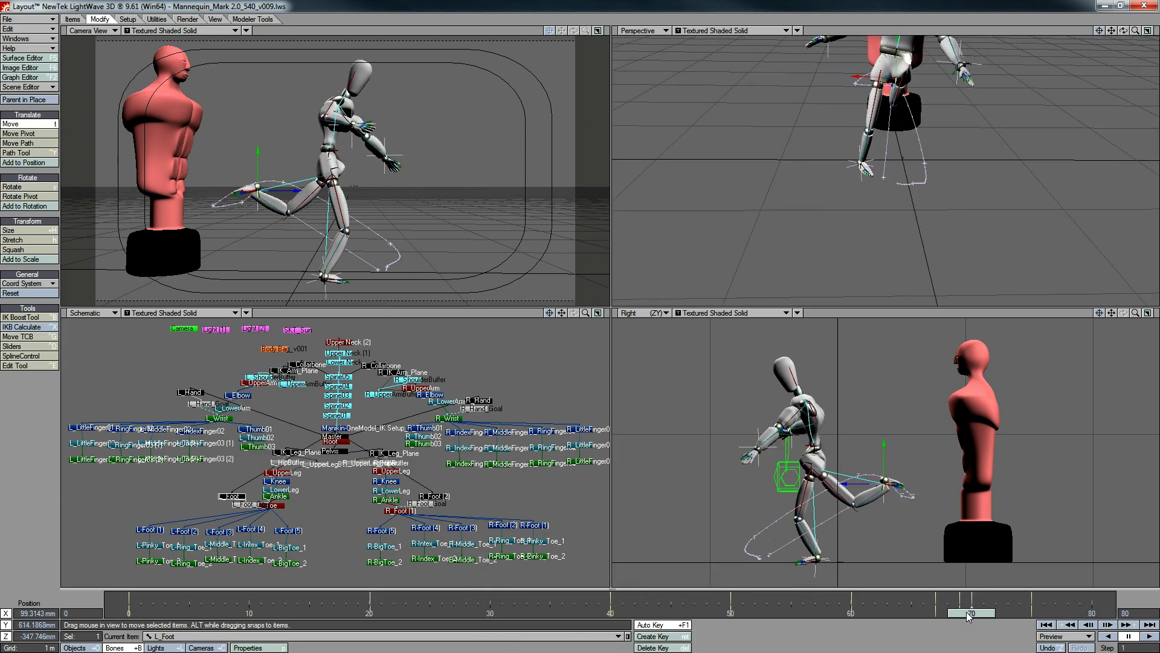
key(Right)
key(Right)
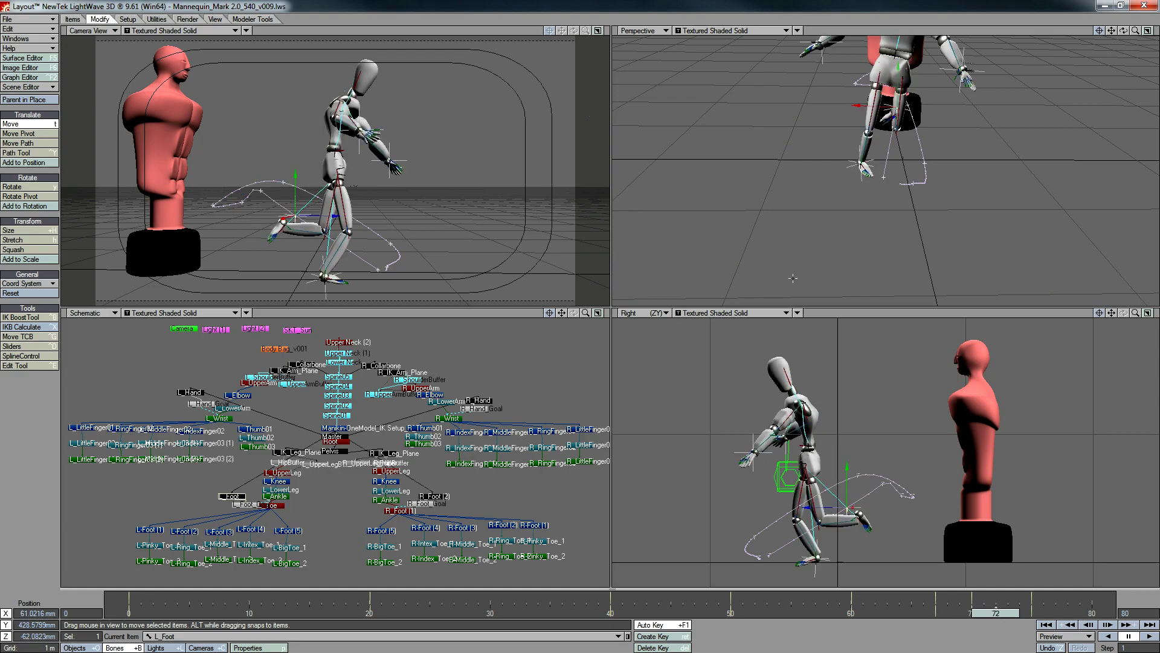
At frame 80, rotate L_Ankle to bank 21.90° and Spine05 to heading 6.80°, pitch -1.20° and bank -15.40°
key(y)
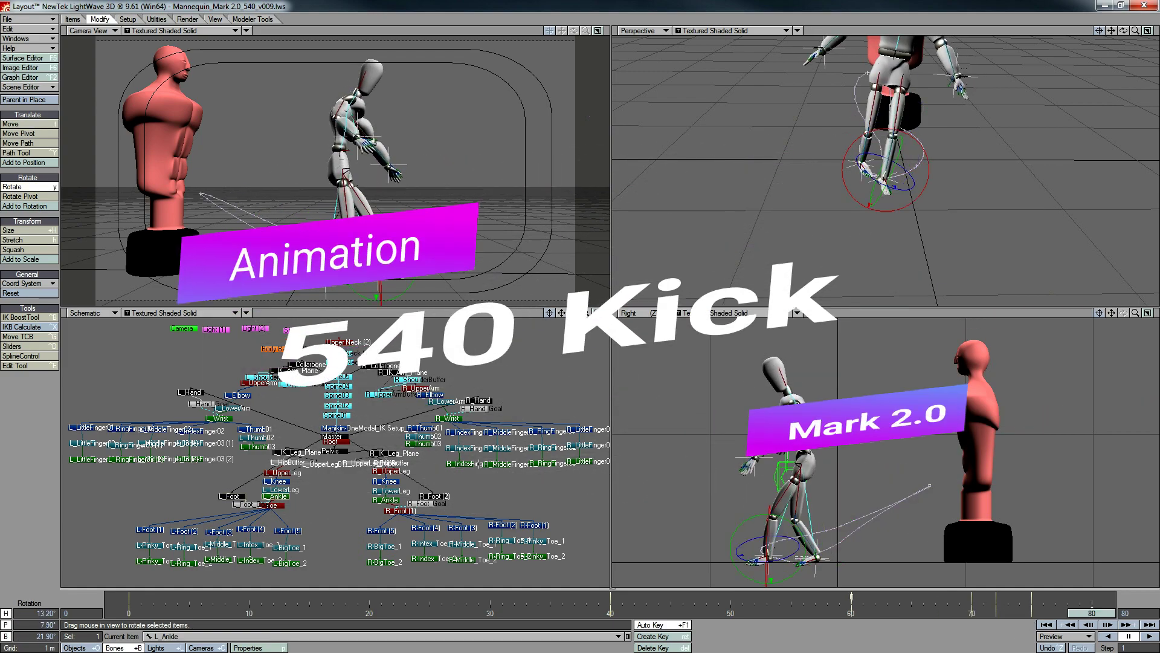
click(337, 376)
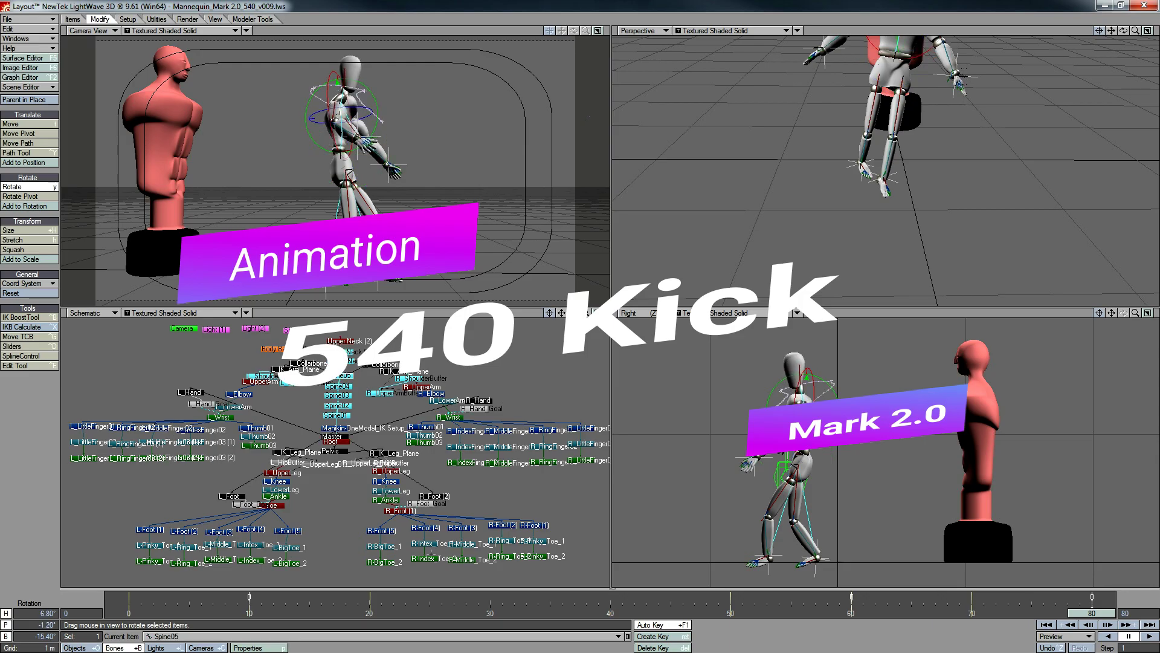